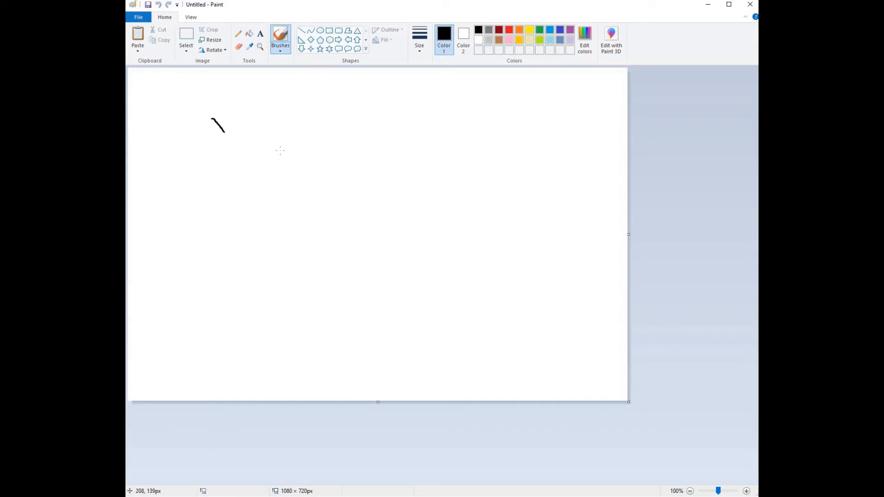
# Step: Draw a freehand curved outline with the brush, then a red rectangle beside it
pyautogui.moveTo(224, 132)
pyautogui.mouseDown()
pyautogui.moveTo(281, 162)
pyautogui.moveTo(283, 114)
pyautogui.moveTo(299, 107)
pyautogui.moveTo(326, 169)
pyautogui.moveTo(250, 203)
pyautogui.mouseUp()
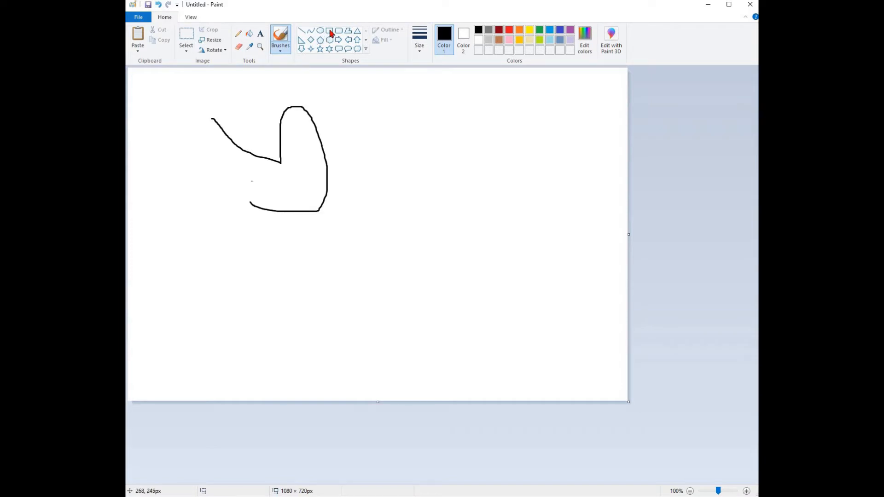
pyautogui.click(331, 33)
pyautogui.moveTo(392, 195); pyautogui.dragTo(501, 118)
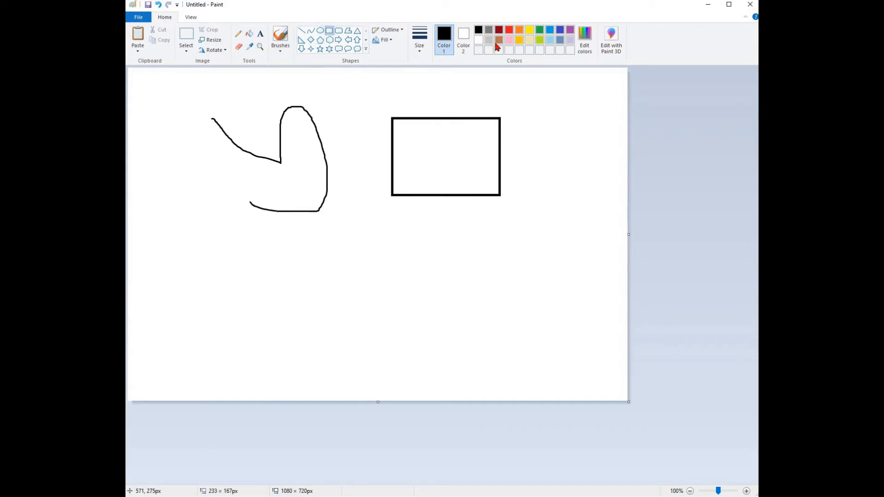
pyautogui.click(508, 29)
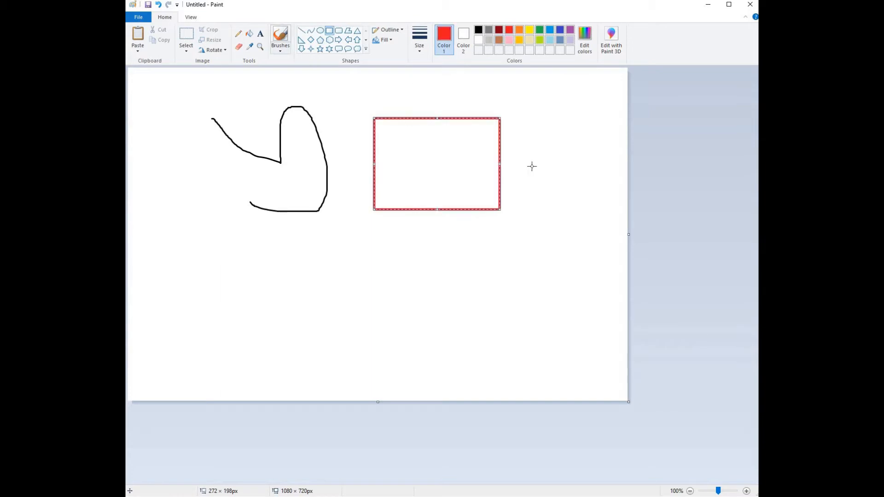
# Step: Create a text box below the red rectangle and enter a short red label
pyautogui.click(261, 34)
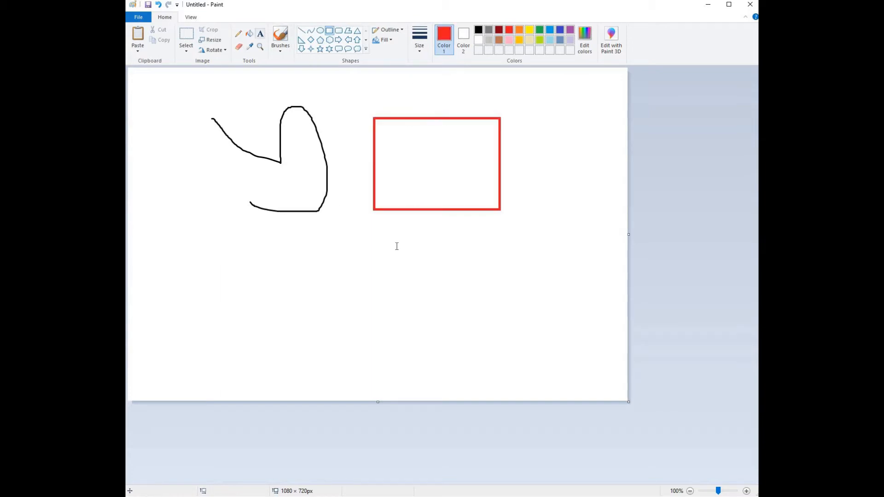
pyautogui.moveTo(391, 244); pyautogui.dragTo(546, 333)
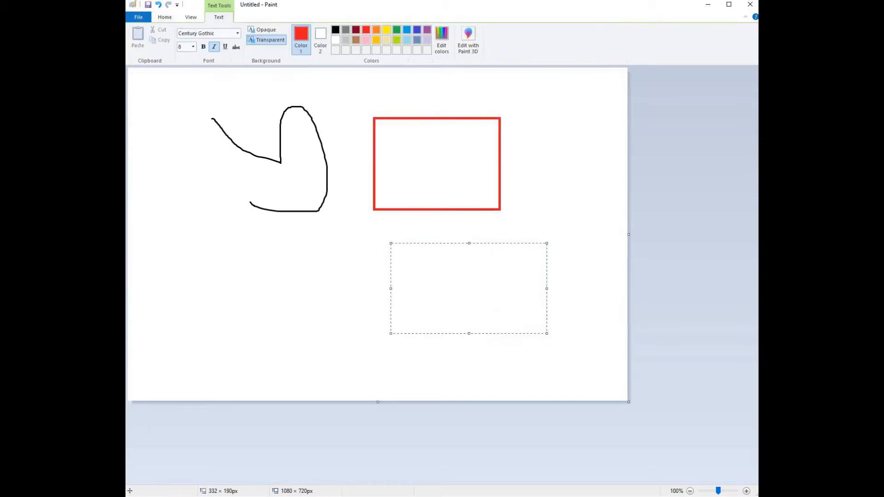
# Step: Select a rectangular area over the curve's right part, the label and the rectangle's left side, and delete it
pyautogui.click(165, 17)
pyautogui.click(189, 39)
pyautogui.moveTo(277, 92); pyautogui.dragTo(437, 276)
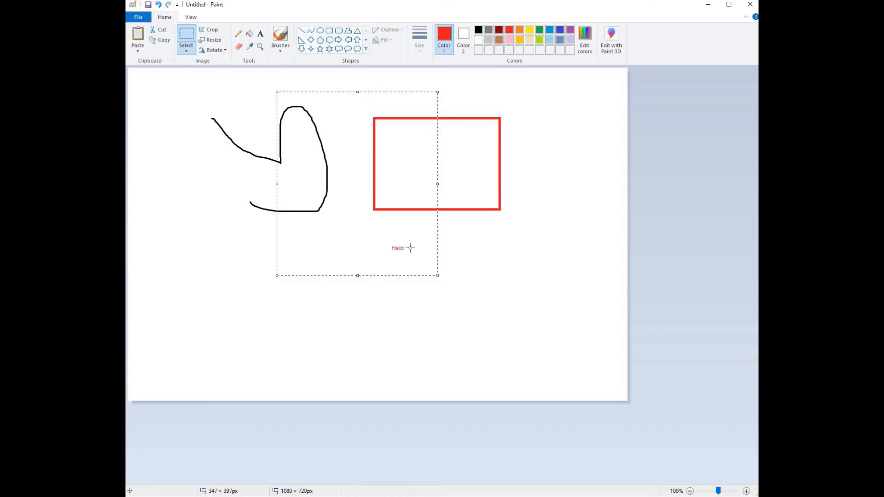
pyautogui.press('Delete')
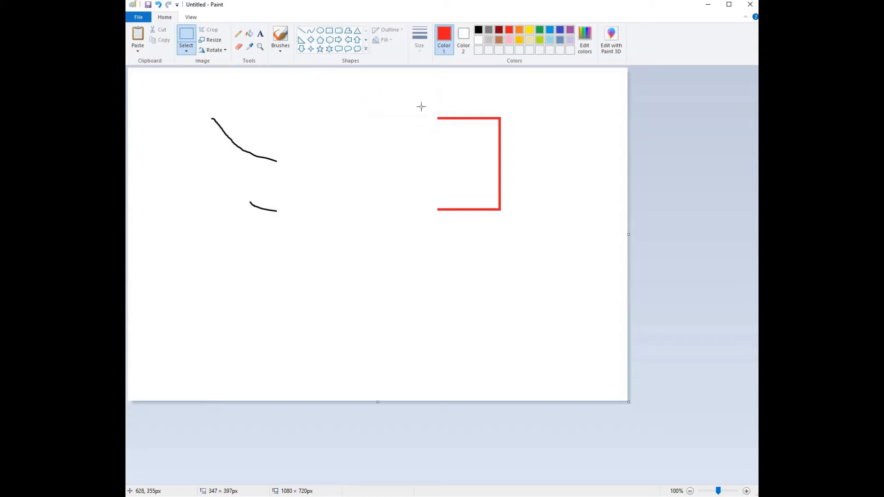
# Step: Pick light pink as the primary colour and draw a circle about 172 × 177 px in the cleared area
pyautogui.click(538, 34)
pyautogui.click(561, 30)
pyautogui.click(570, 31)
pyautogui.click(547, 41)
pyautogui.click(529, 41)
pyautogui.click(511, 41)
pyautogui.click(321, 32)
pyautogui.moveTo(307, 96); pyautogui.dragTo(387, 177)
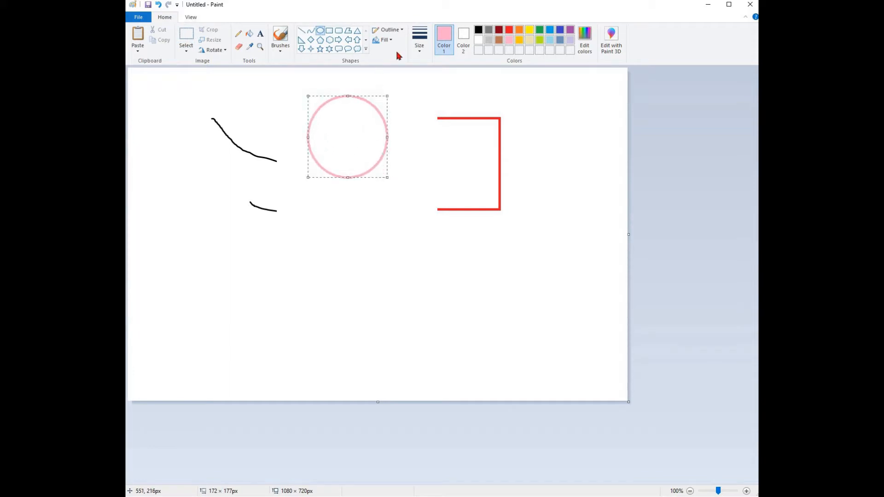
# Step: Set the circle's outline and fill to solid colour, using lavender as the fill colour
pyautogui.click(401, 30)
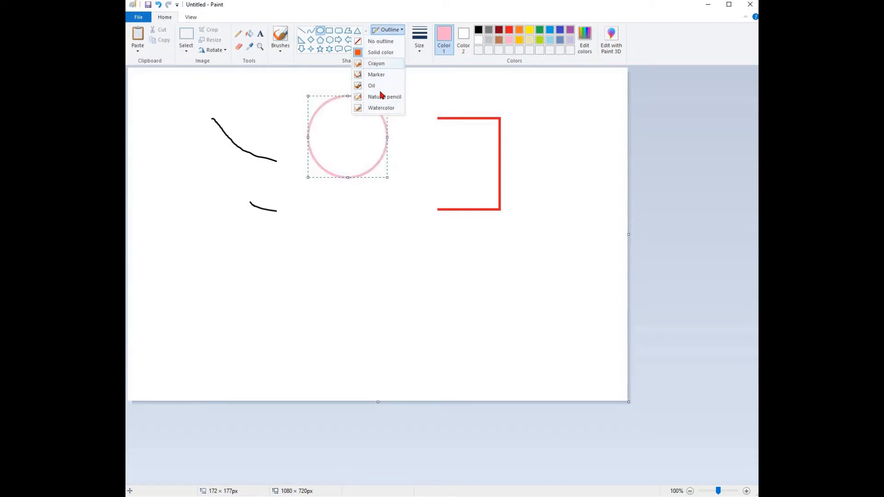
pyautogui.click(390, 56)
pyautogui.click(383, 40)
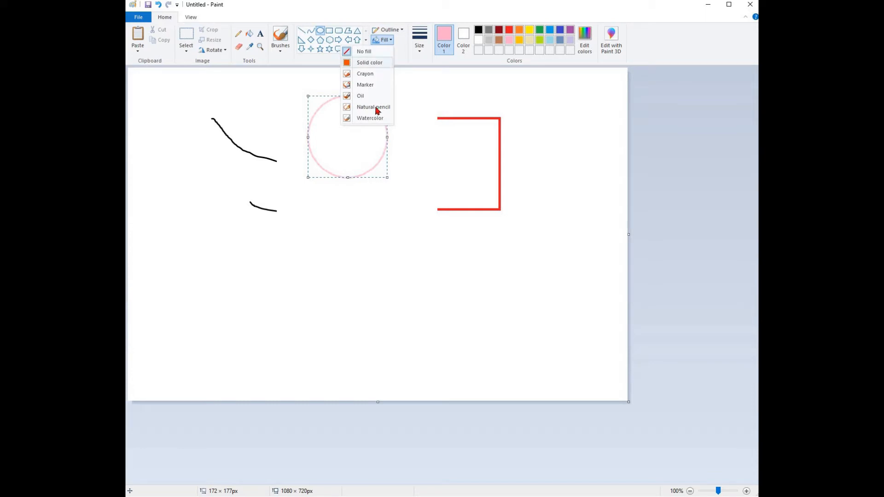
pyautogui.click(381, 65)
pyautogui.click(463, 39)
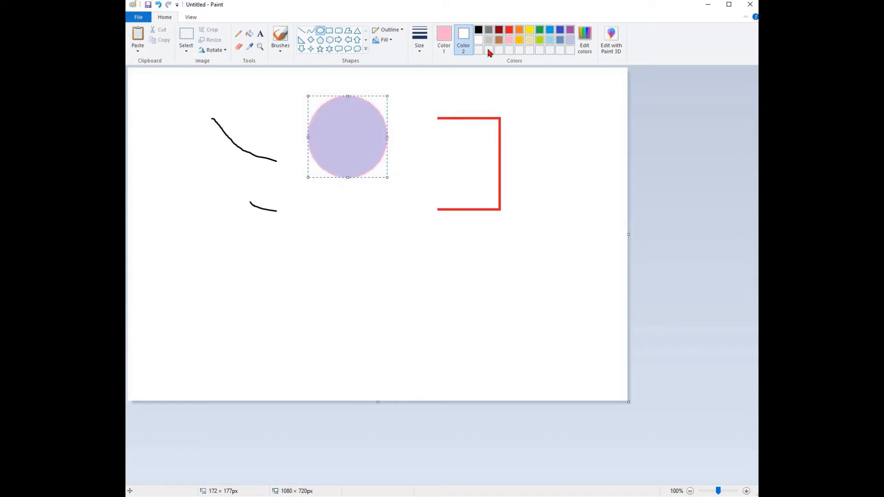
# Step: Change the circle's fill to white and deselect it
pyautogui.click(391, 41)
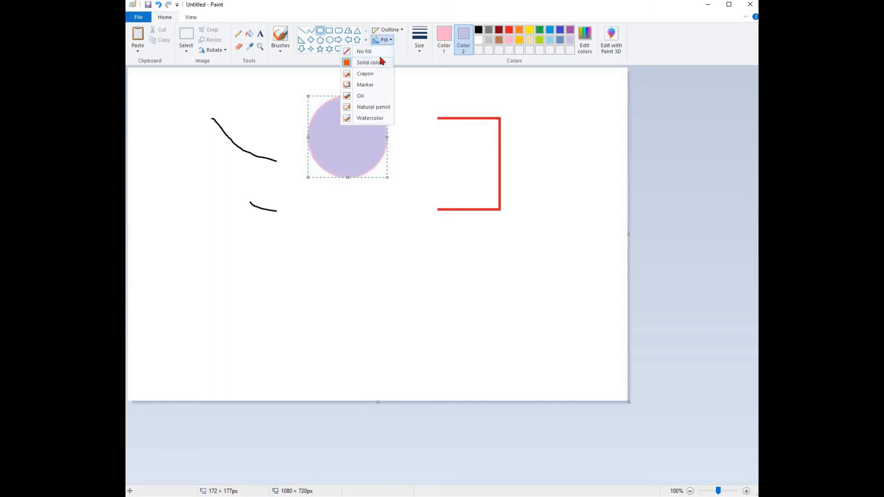
pyautogui.click(377, 63)
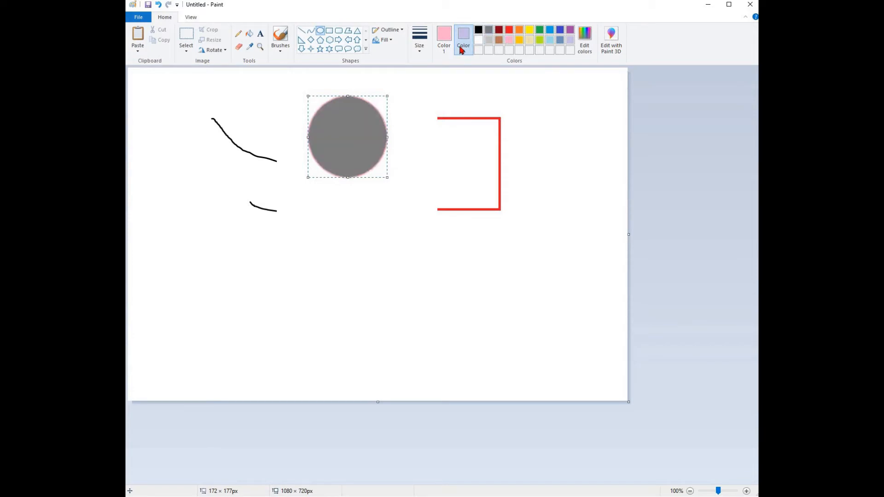
pyautogui.click(478, 40)
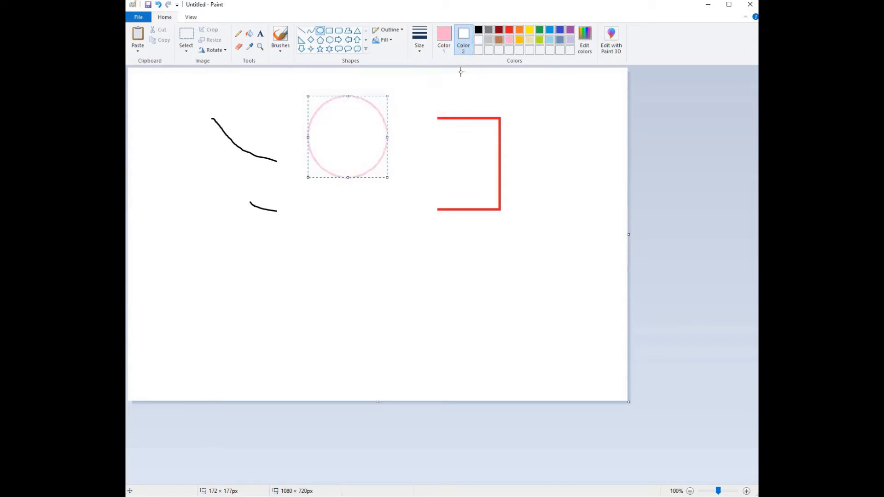
pyautogui.click(458, 98)
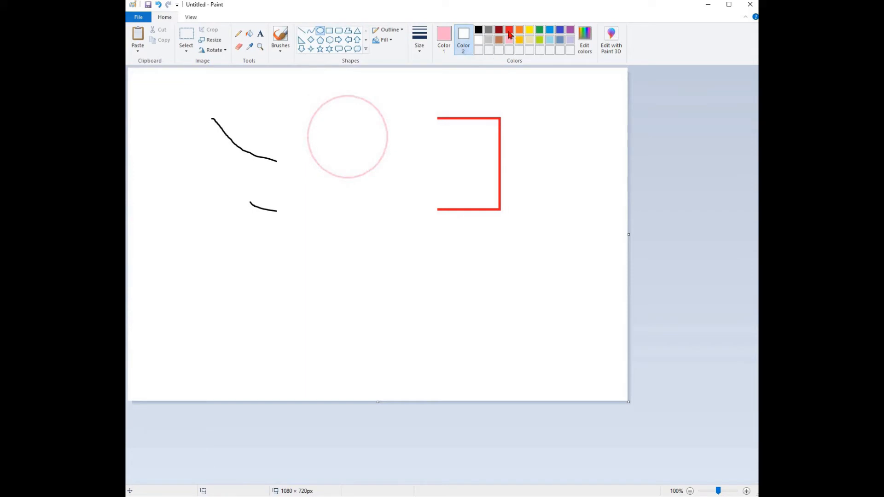
# Step: Pick lavender as the fill colour, draw a filled circle about 202 × 191 px and move it over the first one
pyautogui.click(569, 41)
pyautogui.moveTo(415, 98)
pyautogui.mouseDown()
pyautogui.moveTo(493, 156)
pyautogui.moveTo(489, 174)
pyautogui.moveTo(507, 186)
pyautogui.mouseUp()
pyautogui.moveTo(446, 126); pyautogui.dragTo(351, 134)
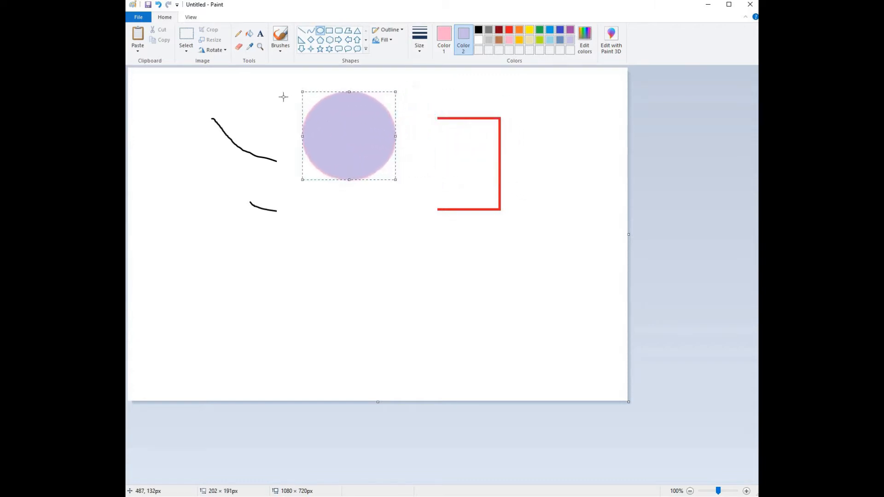
pyautogui.click(238, 37)
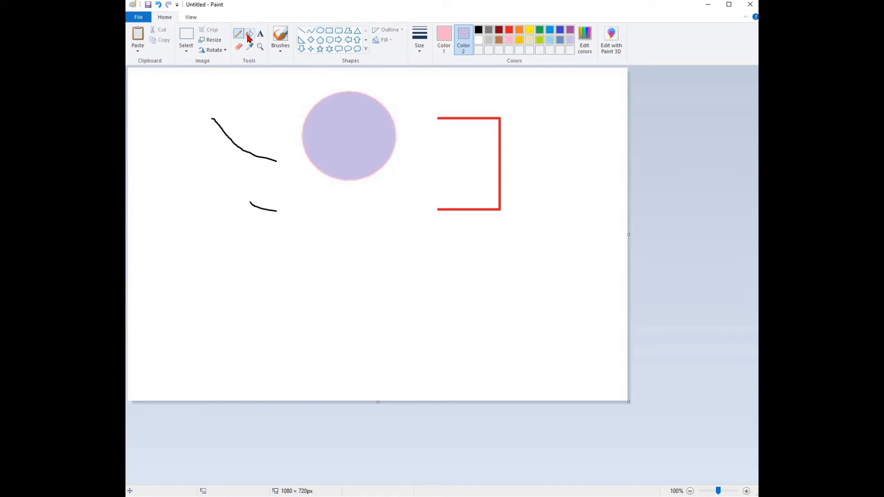
pyautogui.click(248, 37)
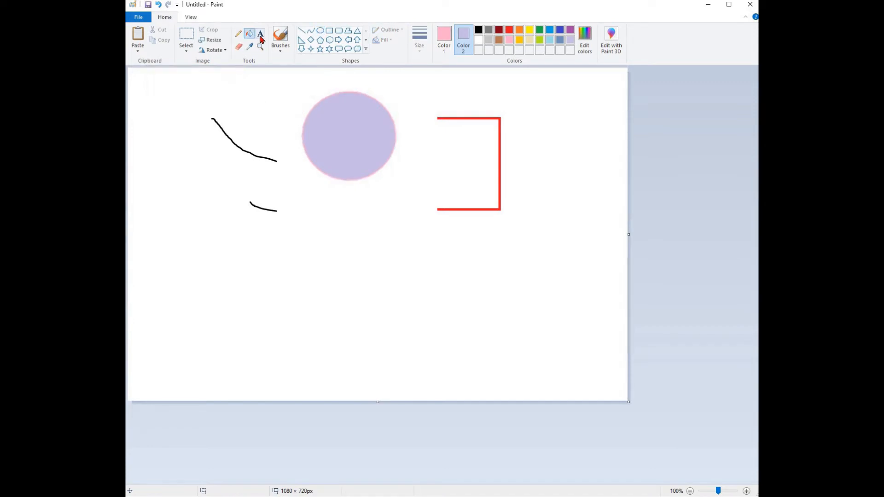
pyautogui.click(261, 37)
pyautogui.click(238, 47)
pyautogui.click(251, 48)
pyautogui.click(261, 47)
# Step: Write "Hi" freehand with the Pencil below the curve
pyautogui.click(238, 33)
pyautogui.moveTo(230, 243); pyautogui.dragTo(227, 305)
pyautogui.moveTo(223, 275); pyautogui.dragTo(247, 270)
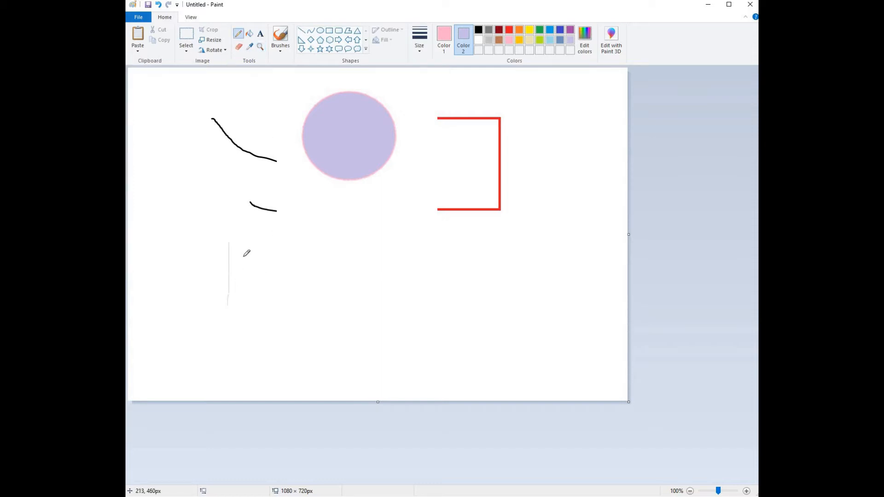
pyautogui.moveTo(242, 236); pyautogui.dragTo(244, 326)
pyautogui.moveTo(252, 254); pyautogui.dragTo(258, 258)
# Step: Fill the canvas background with green and the circle with orange using the fill bucket
pyautogui.click(249, 33)
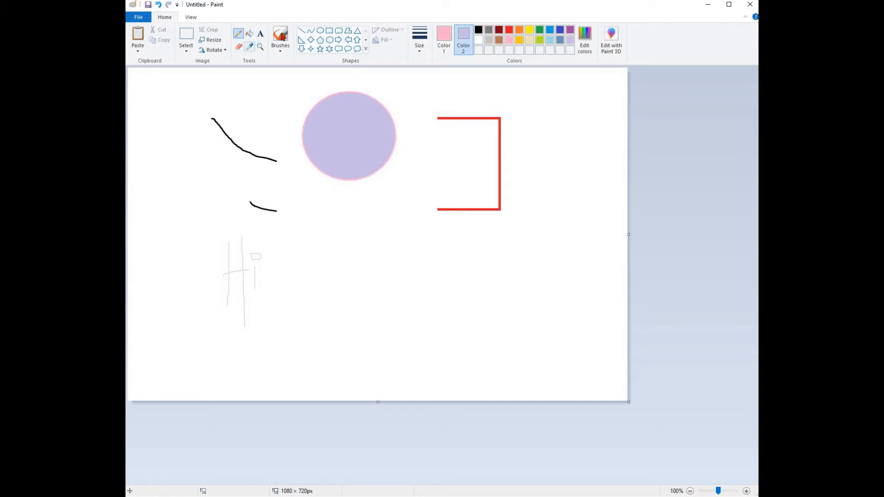
pyautogui.click(445, 40)
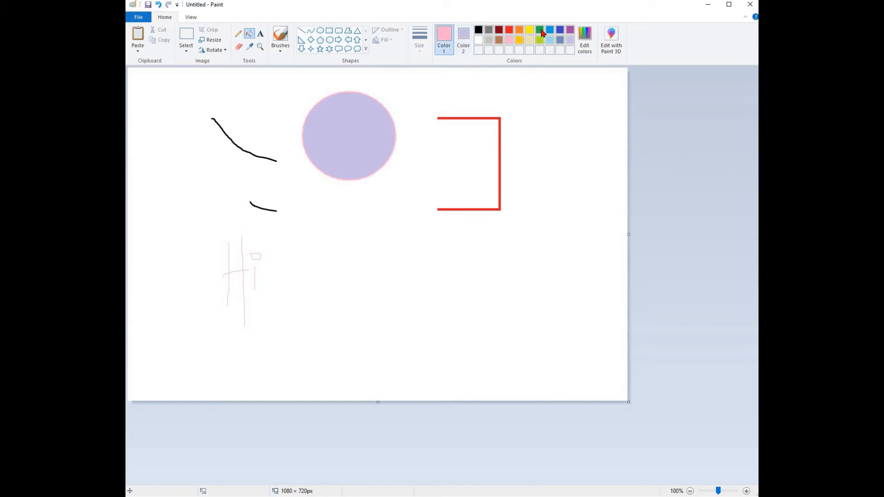
pyautogui.click(407, 142)
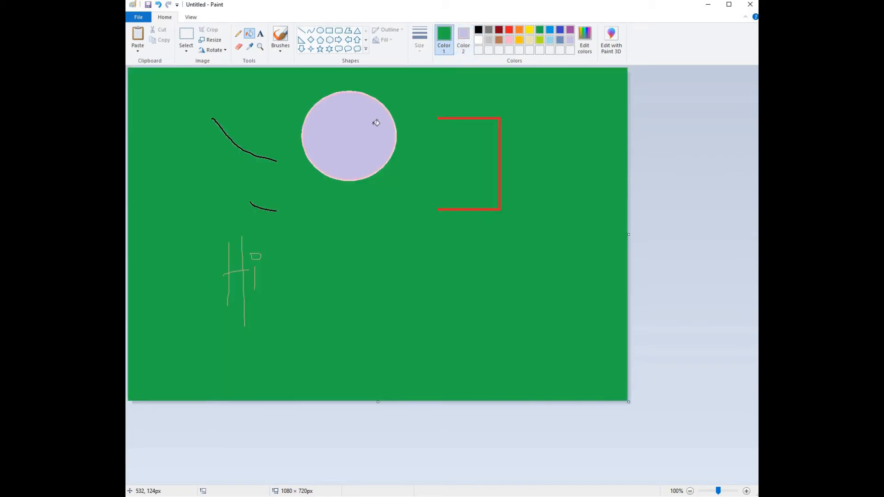
pyautogui.click(350, 136)
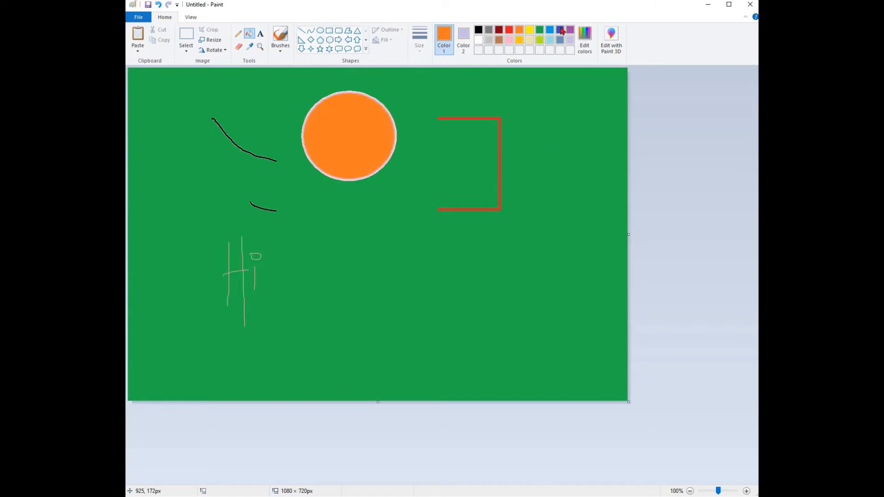
# Step: Recolour the circle and then the canvas background blue with the fill bucket
pyautogui.click(559, 31)
pyautogui.click(342, 126)
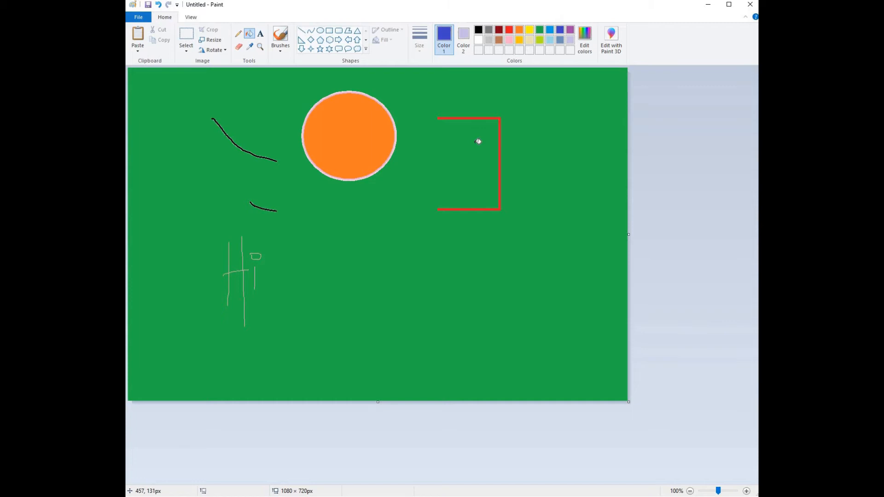
pyautogui.click(561, 121)
# Step: Fill the canvas background, the circle's interior and the red rectangle's outline with white
pyautogui.click(479, 40)
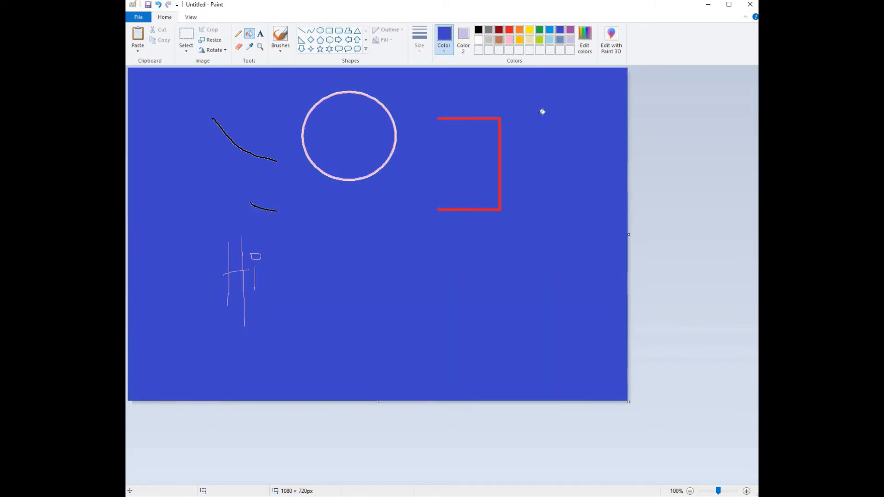
pyautogui.click(402, 131)
pyautogui.click(386, 134)
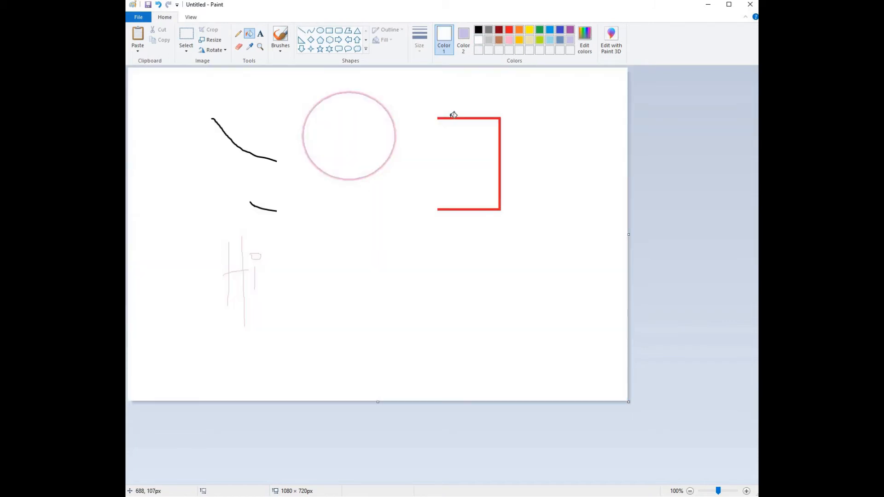
pyautogui.click(455, 118)
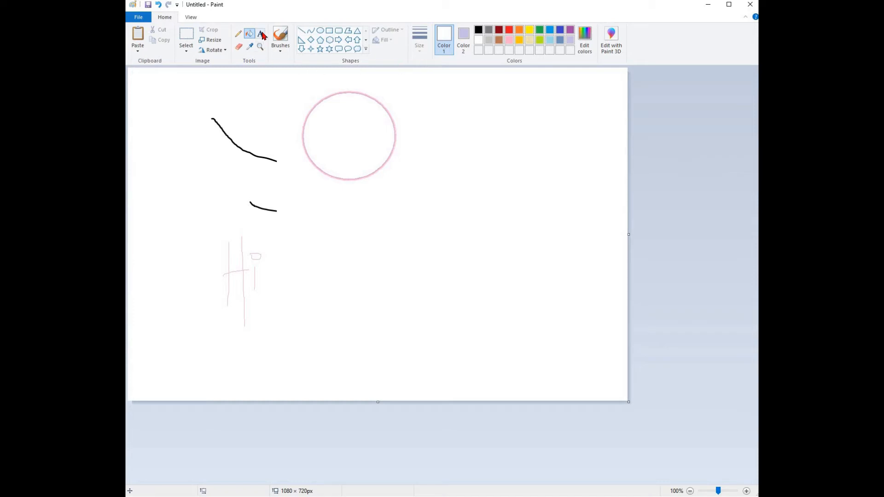
pyautogui.moveTo(362, 190); pyautogui.dragTo(545, 324)
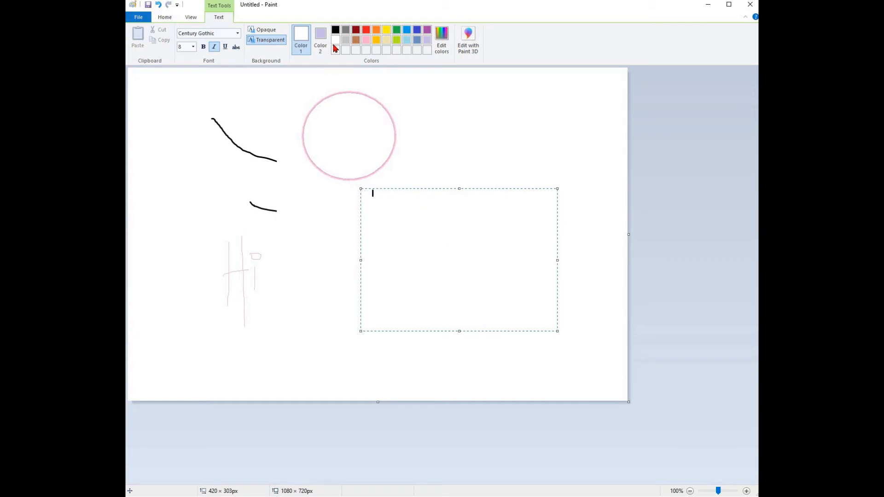
pyautogui.click(336, 31)
pyautogui.moveTo(409, 235); pyautogui.dragTo(346, 210)
pyautogui.click(164, 17)
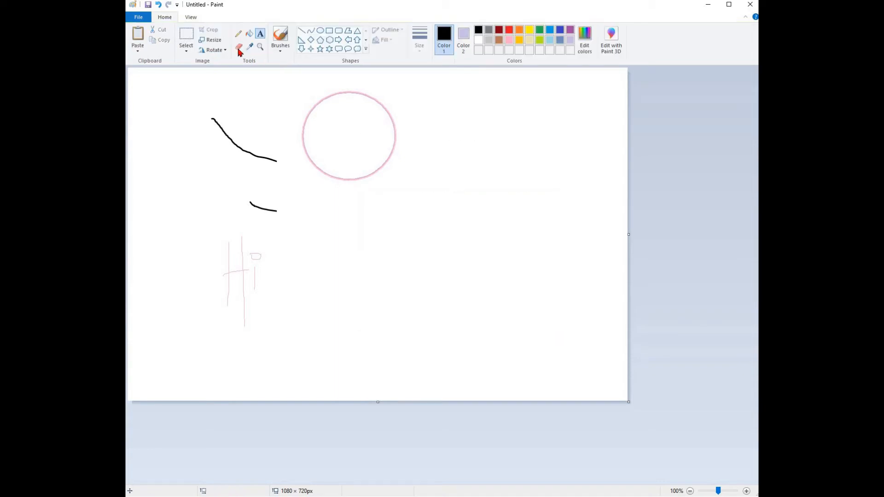
# Step: Sweep the Eraser in a zigzag across the curve and circle, painting with the lavender background colour
pyautogui.click(238, 47)
pyautogui.moveTo(253, 135)
pyautogui.mouseDown()
pyautogui.moveTo(248, 170)
pyautogui.moveTo(271, 144)
pyautogui.moveTo(269, 171)
pyautogui.moveTo(314, 127)
pyautogui.moveTo(348, 76)
pyautogui.mouseUp()
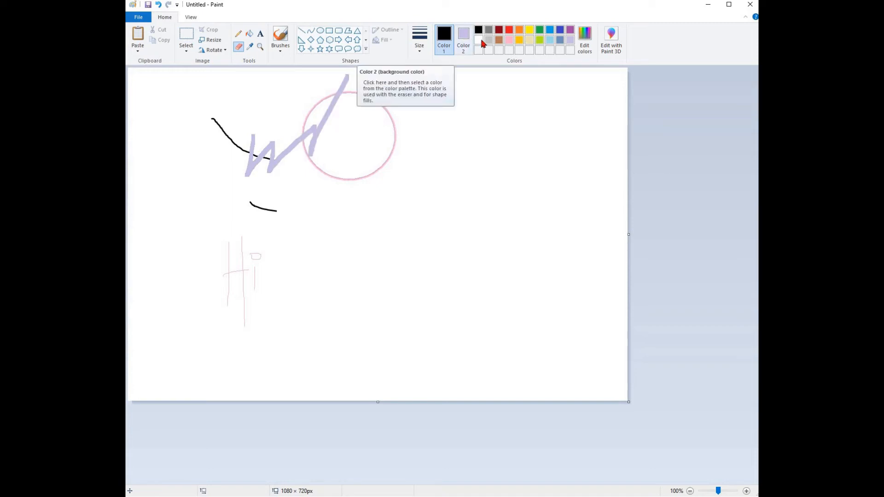
# Step: Set the background colour to white and erase most of the lavender zigzag strokes
pyautogui.click(463, 39)
pyautogui.click(478, 39)
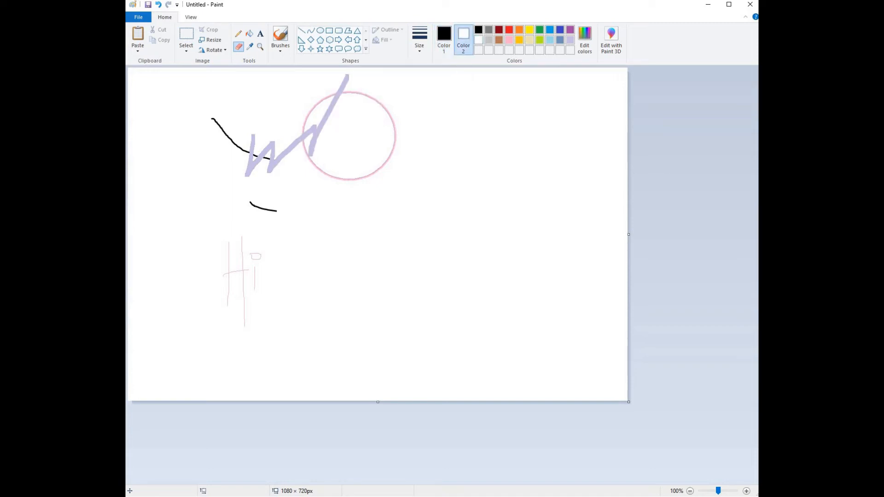
pyautogui.moveTo(271, 144); pyautogui.dragTo(271, 168)
pyautogui.moveTo(296, 131)
pyautogui.mouseDown()
pyautogui.moveTo(257, 156)
pyautogui.moveTo(315, 138)
pyautogui.moveTo(347, 93)
pyautogui.moveTo(325, 125)
pyautogui.moveTo(260, 53)
pyautogui.mouseUp()
# Step: Sample the lavender colour from the leftover stroke with the Color picker
pyautogui.click(249, 47)
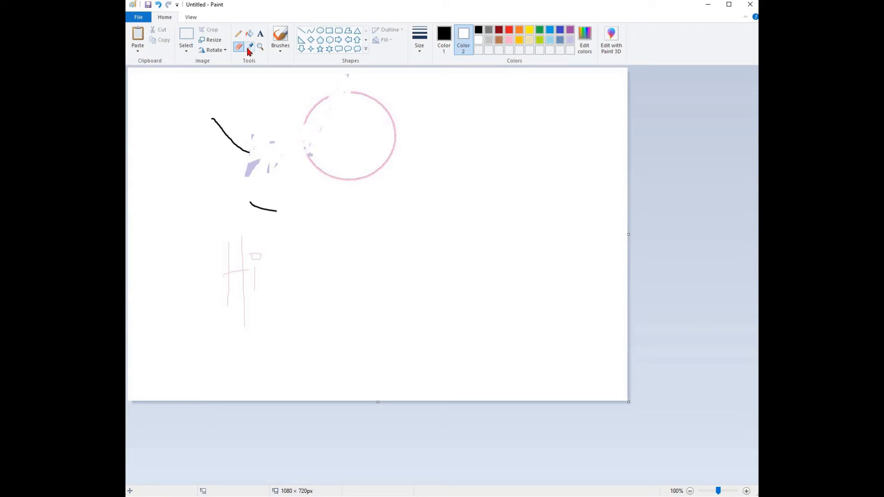
pyautogui.click(253, 166)
pyautogui.click(250, 46)
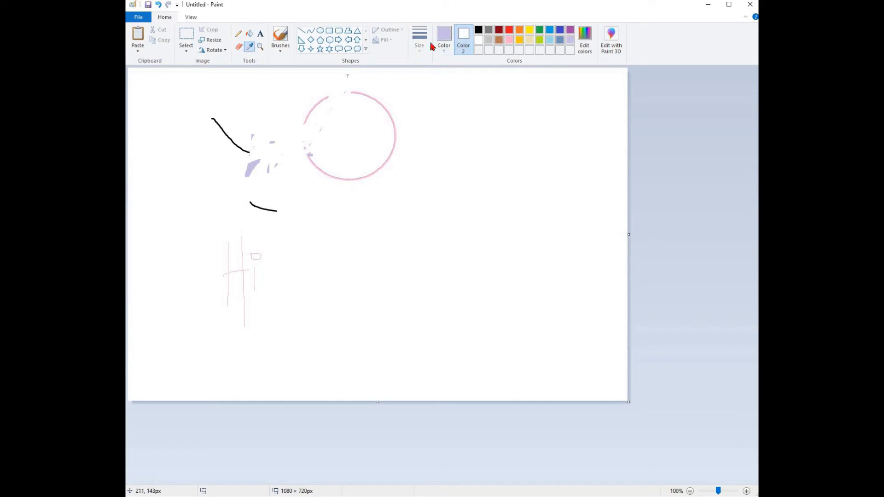
pyautogui.click(249, 47)
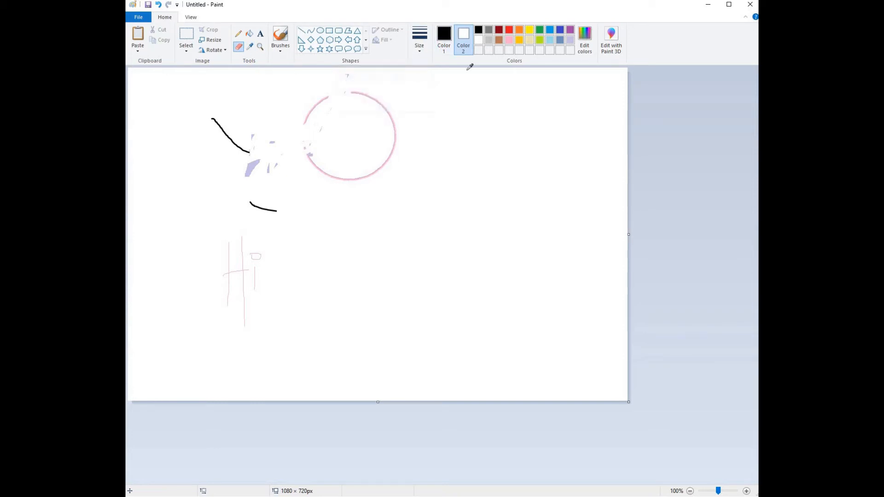
# Step: Set the primary colour to black and sample the circle's pink into the secondary colour with the Color picker
pyautogui.click(446, 49)
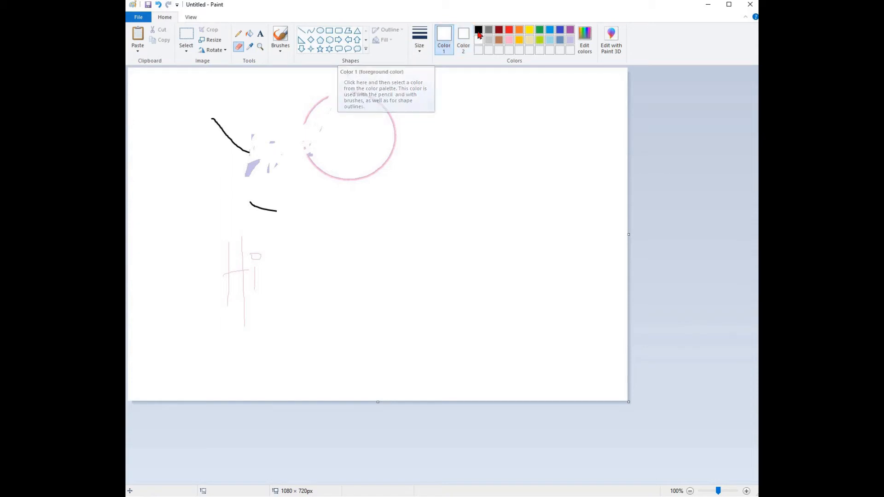
pyautogui.click(477, 32)
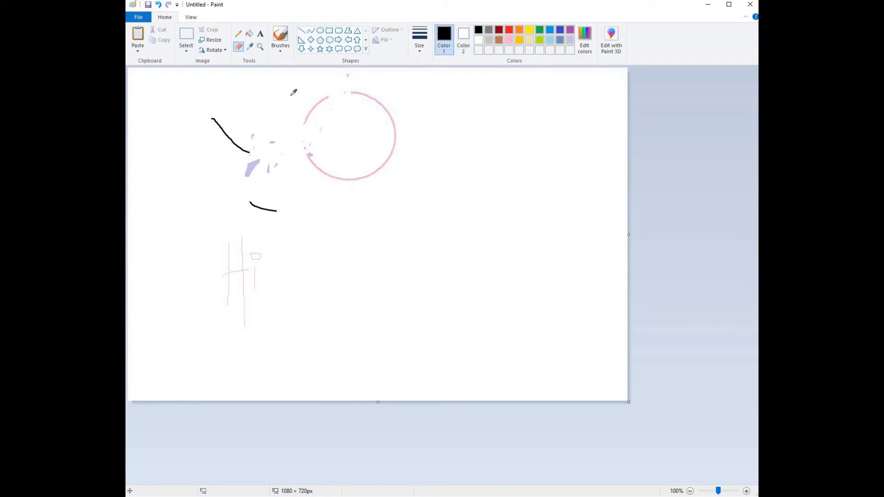
pyautogui.rightClick(311, 111)
# Step: Zoom in with the Magnifier to examine the circle's edge and leftover lavender strokes, returning to 100%
pyautogui.click(260, 47)
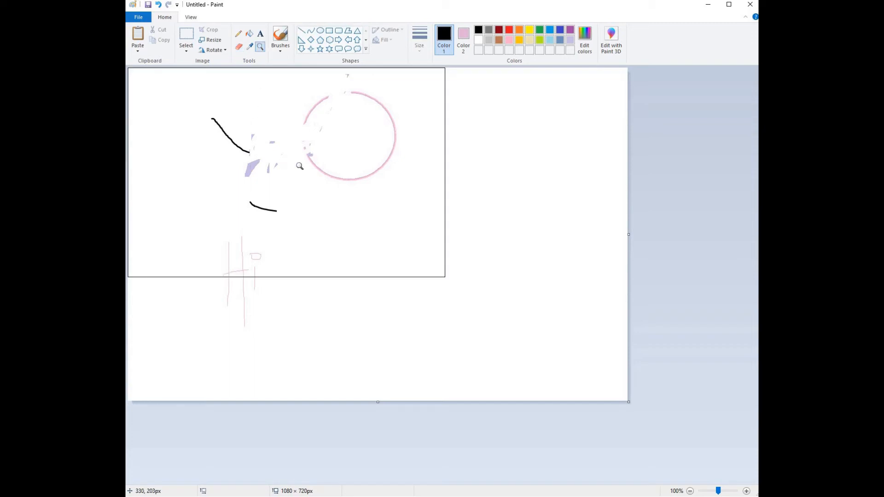
pyautogui.click(298, 165)
pyautogui.click(341, 239)
pyautogui.click(435, 234)
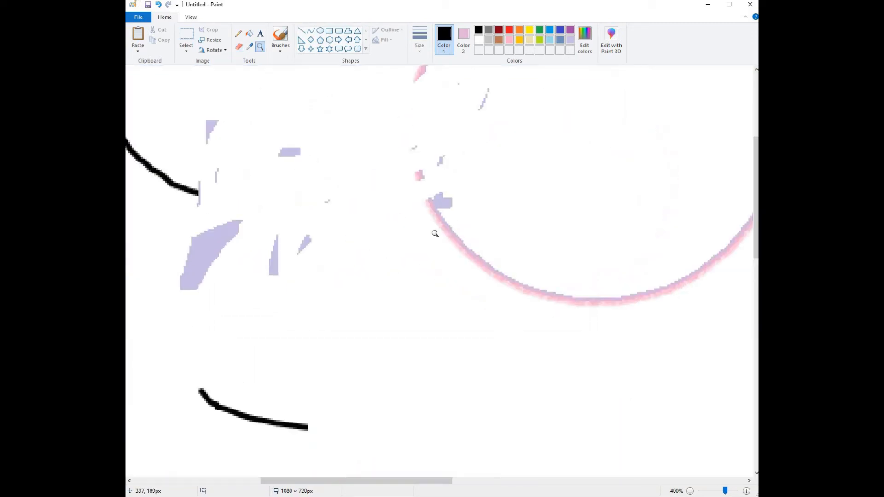
pyautogui.click(345, 224)
pyautogui.click(263, 181)
pyautogui.click(374, 207)
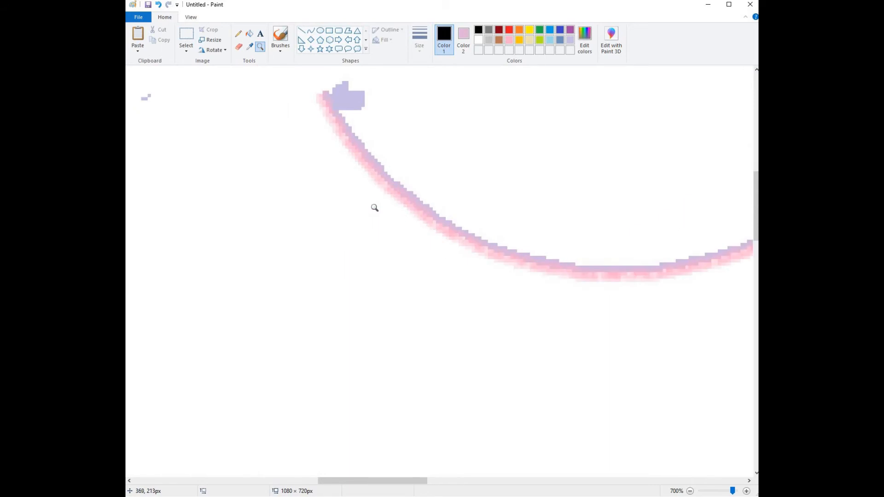
pyautogui.scroll(-8, 313, 210)
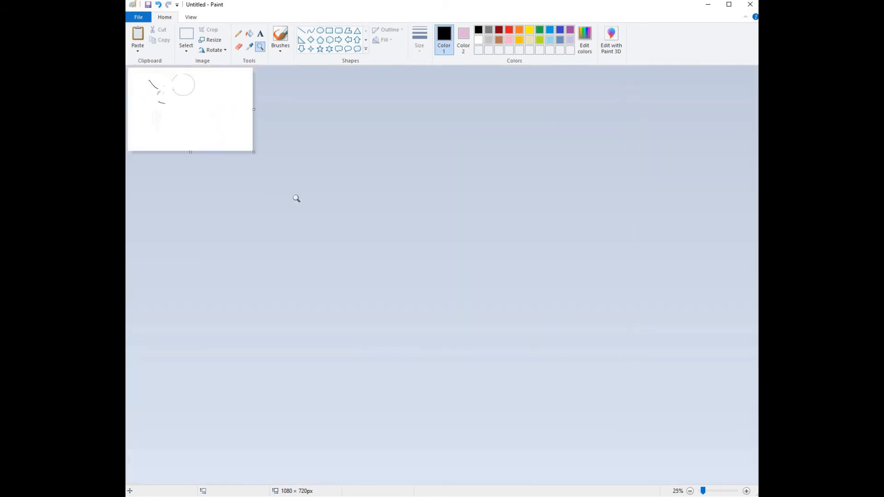
pyautogui.scroll(2, 322, 182)
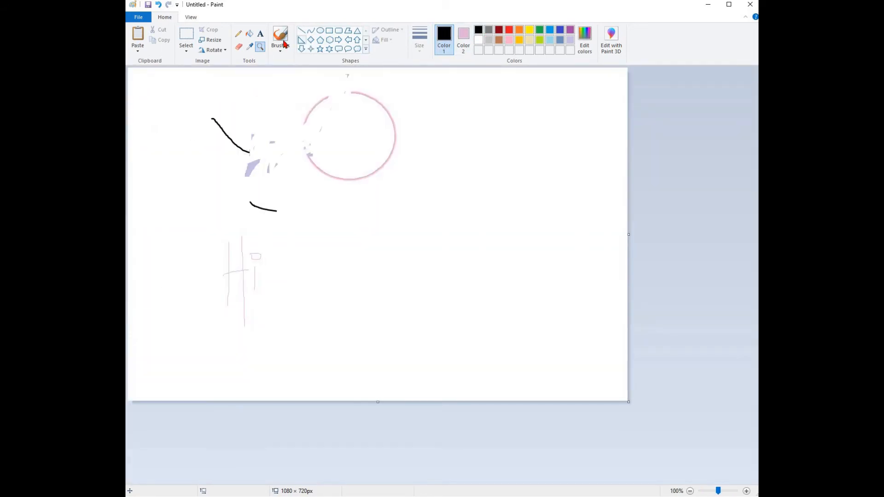
# Step: Paint a large black looping stroke across the canvas with the Calligraphy brush
pyautogui.click(281, 45)
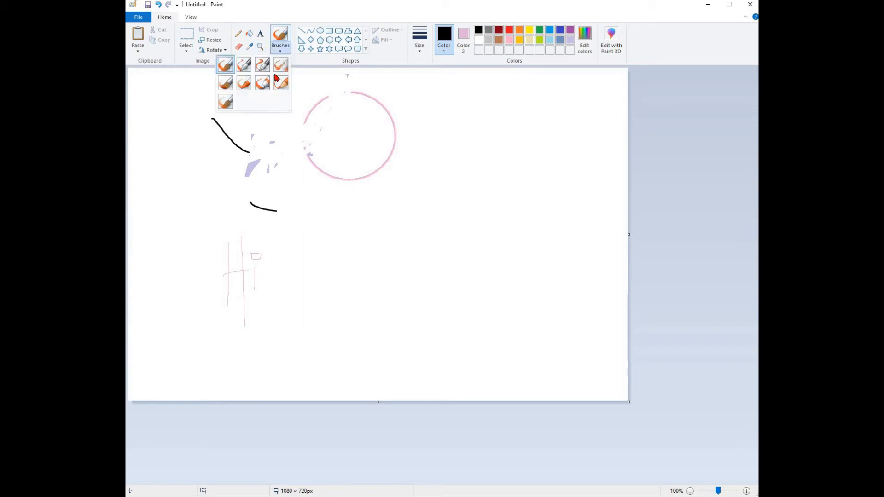
pyautogui.click(244, 64)
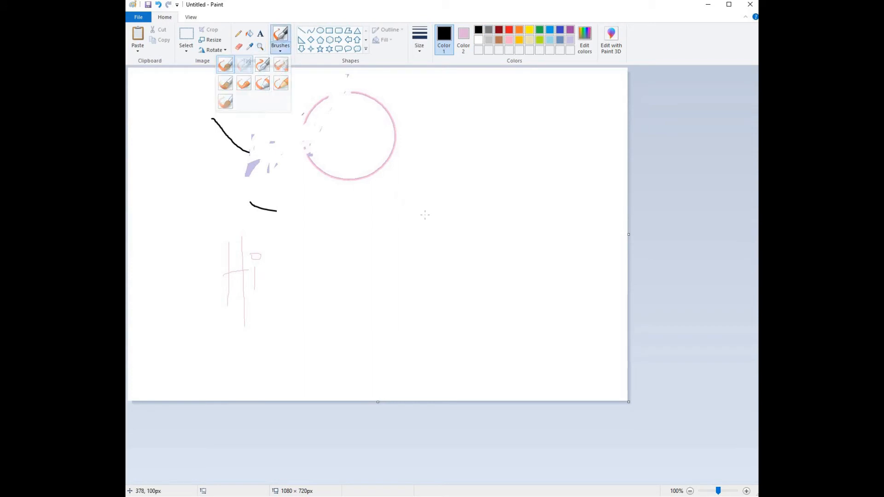
pyautogui.moveTo(426, 215)
pyautogui.mouseDown()
pyautogui.moveTo(390, 189)
pyautogui.moveTo(394, 261)
pyautogui.moveTo(347, 255)
pyautogui.moveTo(297, 167)
pyautogui.moveTo(257, 145)
pyautogui.moveTo(224, 210)
pyautogui.moveTo(292, 238)
pyautogui.moveTo(397, 154)
pyautogui.moveTo(457, 203)
pyautogui.moveTo(432, 216)
pyautogui.moveTo(413, 202)
pyautogui.moveTo(457, 201)
pyautogui.moveTo(424, 213)
pyautogui.mouseUp()
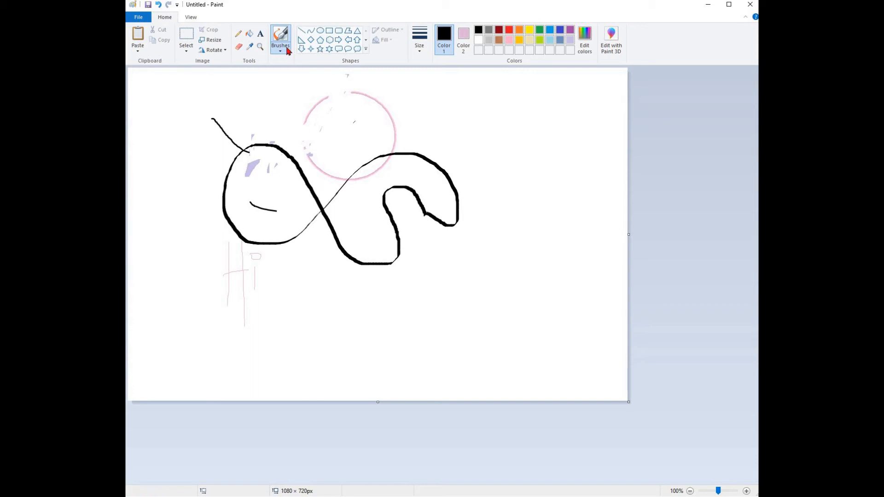
# Step: Spray a black curved stroke with the Airbrush to the right of the loop
pyautogui.click(281, 46)
pyautogui.click(281, 64)
pyautogui.moveTo(451, 124)
pyautogui.mouseDown()
pyautogui.moveTo(505, 204)
pyautogui.moveTo(485, 256)
pyautogui.moveTo(386, 294)
pyautogui.moveTo(305, 290)
pyautogui.mouseUp()
# Step: Draw a black arc with the plain Brush just outside the airbrush stroke
pyautogui.click(280, 46)
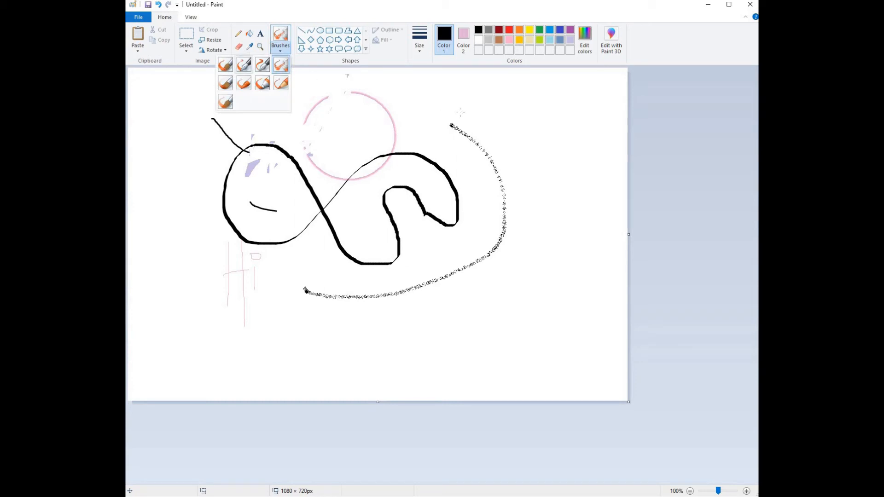
pyautogui.click(225, 65)
pyautogui.moveTo(479, 105)
pyautogui.mouseDown()
pyautogui.moveTo(532, 258)
pyautogui.moveTo(428, 297)
pyautogui.mouseUp()
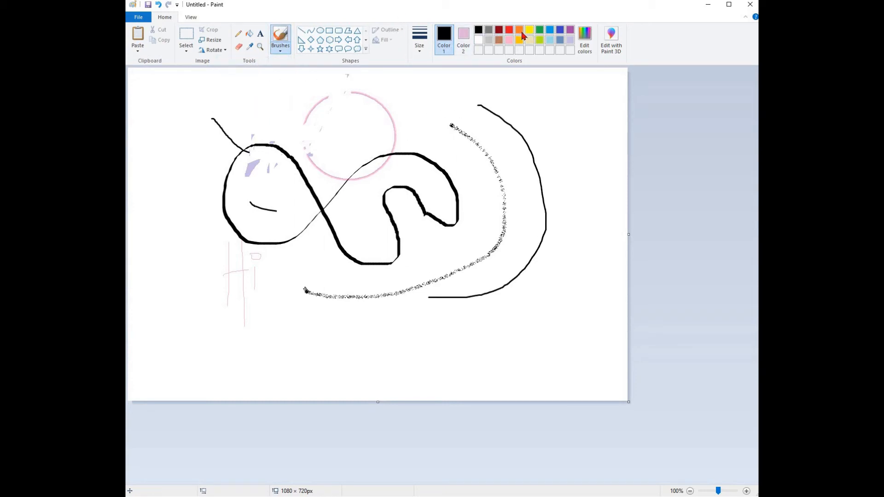
# Step: Switch to orange and paint a large spiral over the drawing with the Marker brush
pyautogui.click(420, 46)
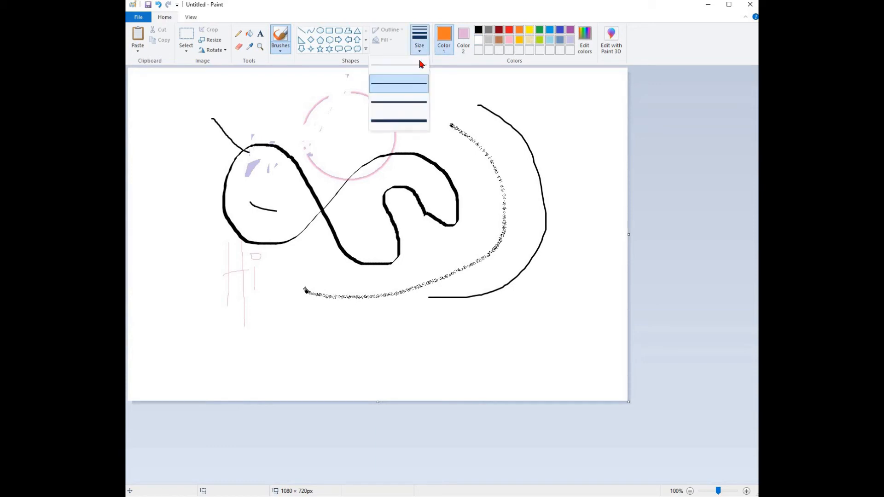
pyautogui.click(267, 75)
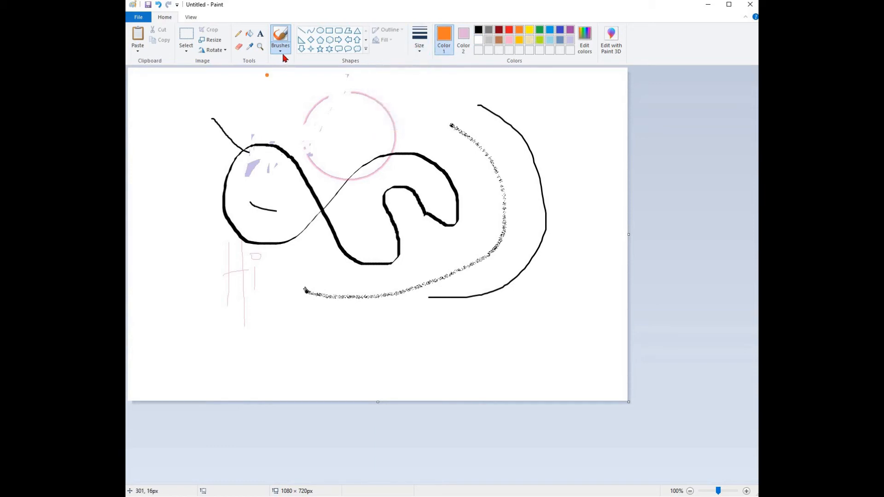
pyautogui.click(280, 47)
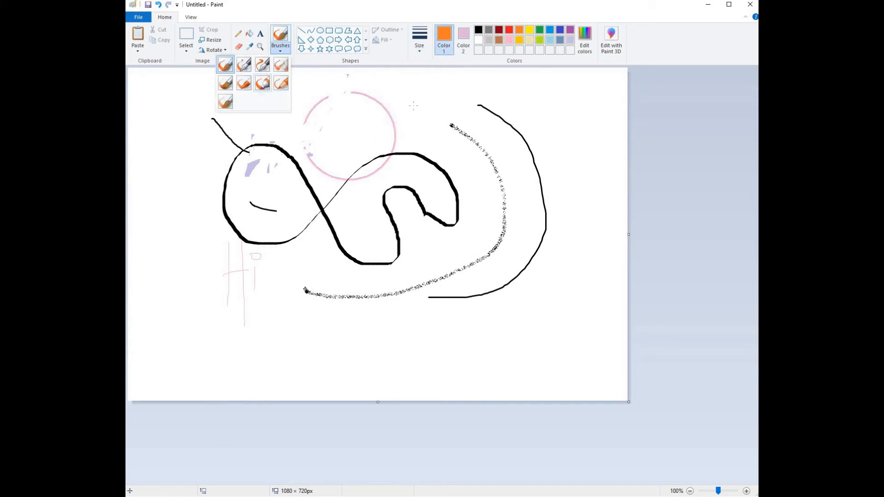
pyautogui.click(261, 83)
pyautogui.moveTo(441, 109)
pyautogui.mouseDown()
pyautogui.moveTo(247, 108)
pyautogui.moveTo(205, 171)
pyautogui.moveTo(228, 238)
pyautogui.moveTo(289, 274)
pyautogui.moveTo(377, 301)
pyautogui.moveTo(490, 310)
pyautogui.moveTo(555, 233)
pyautogui.moveTo(529, 164)
pyautogui.moveTo(484, 136)
pyautogui.moveTo(378, 125)
pyautogui.moveTo(303, 193)
pyautogui.moveTo(524, 154)
pyautogui.moveTo(486, 135)
pyautogui.moveTo(382, 125)
pyautogui.moveTo(301, 186)
pyautogui.moveTo(429, 263)
pyautogui.moveTo(494, 237)
pyautogui.moveTo(466, 163)
pyautogui.moveTo(394, 156)
pyautogui.moveTo(377, 189)
pyautogui.moveTo(443, 183)
pyautogui.mouseUp()
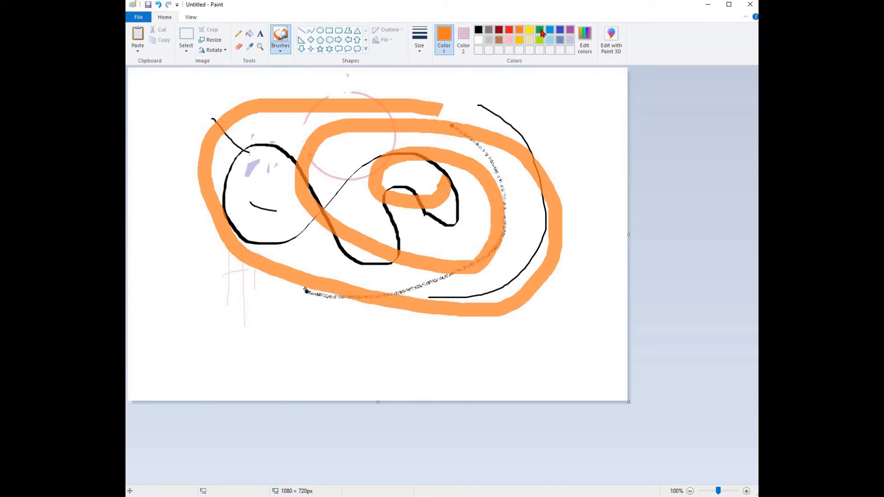
# Step: Paint a large blue W-shaped zigzag across the spiral with the Marker
pyautogui.click(539, 30)
pyautogui.moveTo(317, 81)
pyautogui.mouseDown()
pyautogui.moveTo(361, 297)
pyautogui.moveTo(444, 81)
pyautogui.moveTo(501, 338)
pyautogui.moveTo(562, 158)
pyautogui.mouseUp()
# Step: Paint a wavy blue line around the drawing with the Calligraphy brush at the largest size
pyautogui.click(280, 49)
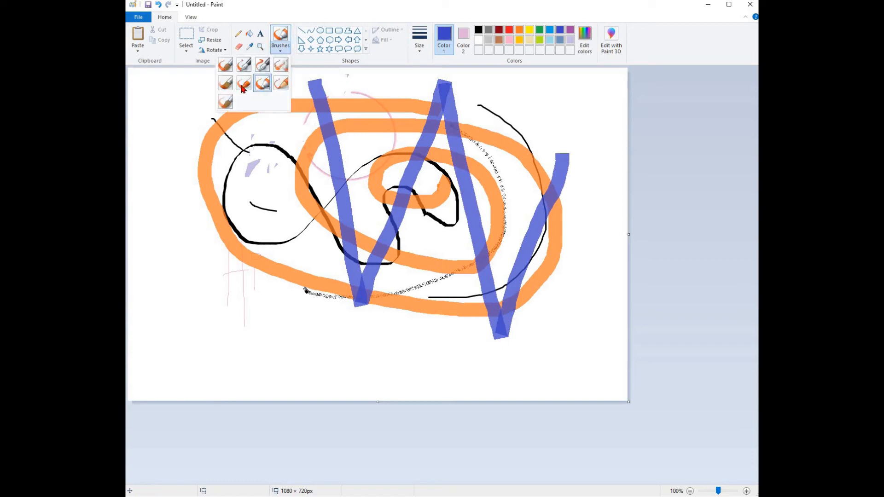
pyautogui.click(287, 68)
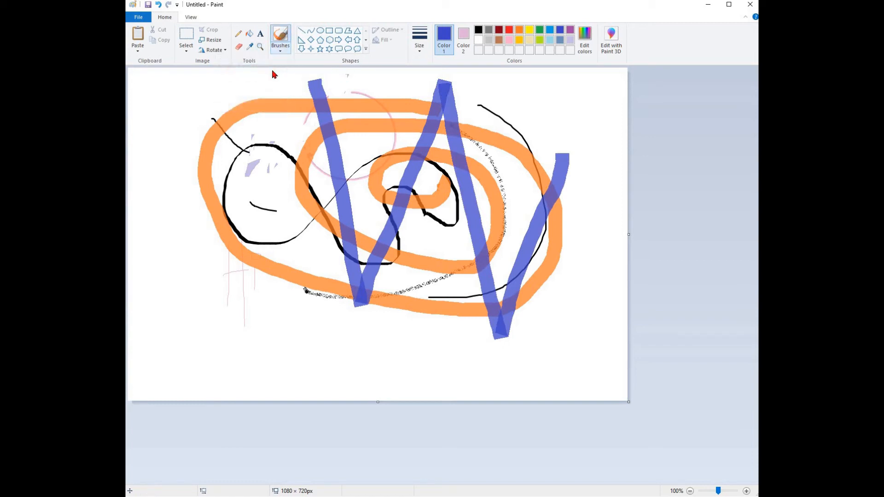
pyautogui.click(280, 46)
pyautogui.click(265, 66)
pyautogui.click(419, 39)
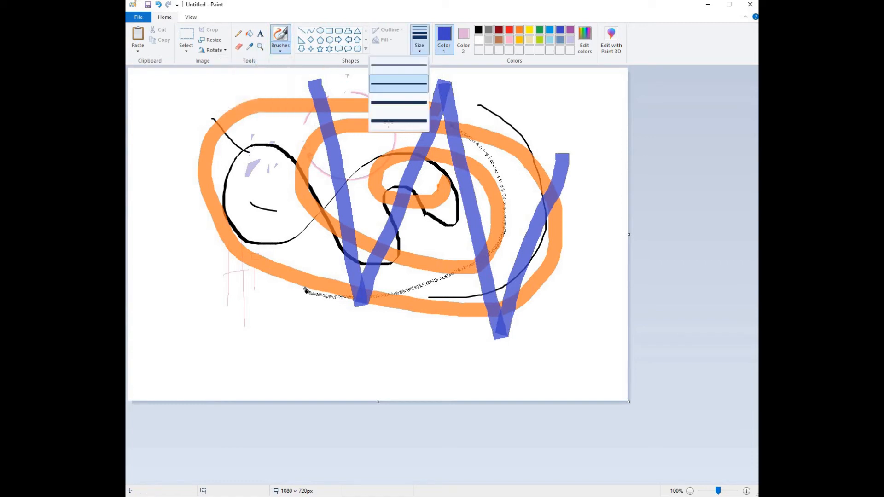
pyautogui.click(398, 119)
pyautogui.moveTo(179, 223)
pyautogui.mouseDown()
pyautogui.moveTo(264, 224)
pyautogui.moveTo(286, 247)
pyautogui.moveTo(280, 284)
pyautogui.moveTo(264, 226)
pyautogui.moveTo(287, 242)
pyautogui.moveTo(281, 287)
pyautogui.moveTo(378, 313)
pyautogui.moveTo(411, 268)
pyautogui.moveTo(428, 320)
pyautogui.moveTo(385, 309)
pyautogui.moveTo(411, 266)
pyautogui.moveTo(429, 316)
pyautogui.moveTo(453, 311)
pyautogui.moveTo(490, 267)
pyautogui.moveTo(520, 320)
pyautogui.moveTo(540, 288)
pyautogui.moveTo(515, 246)
pyautogui.moveTo(550, 226)
pyautogui.moveTo(563, 199)
pyautogui.moveTo(476, 119)
pyautogui.moveTo(449, 134)
pyautogui.moveTo(448, 126)
pyautogui.moveTo(277, 88)
pyautogui.moveTo(358, 89)
pyautogui.moveTo(239, 137)
pyautogui.moveTo(279, 87)
pyautogui.moveTo(190, 158)
pyautogui.moveTo(218, 176)
pyautogui.moveTo(200, 139)
pyautogui.moveTo(172, 238)
pyautogui.mouseUp()
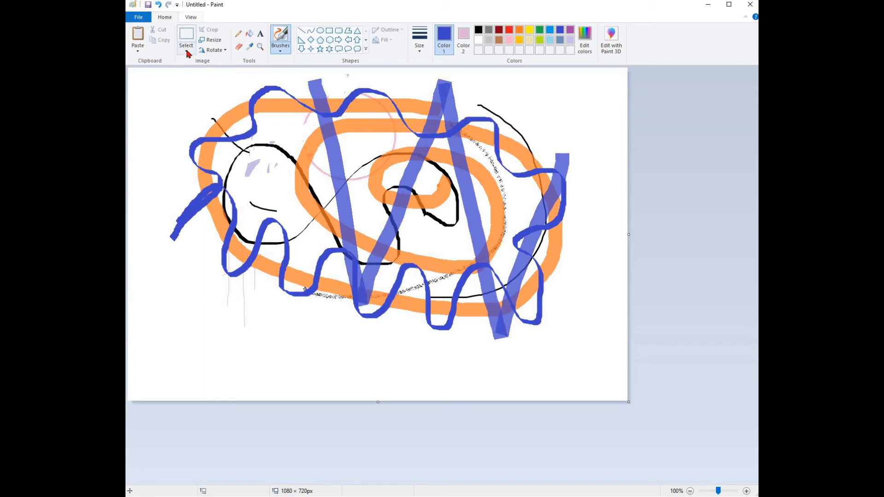
# Step: Select a rectangle at the blue W's right end and move it down and to the right
pyautogui.click(186, 51)
pyautogui.click(216, 35)
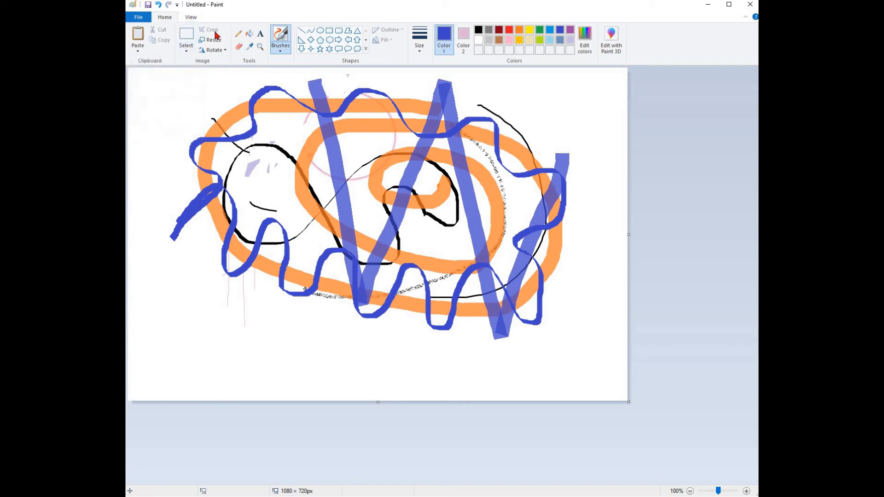
pyautogui.click(187, 52)
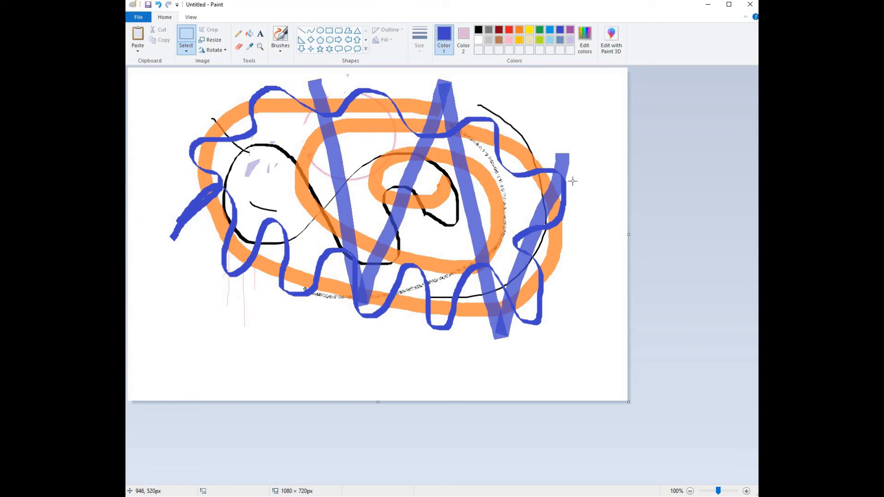
pyautogui.moveTo(524, 239); pyautogui.dragTo(574, 242)
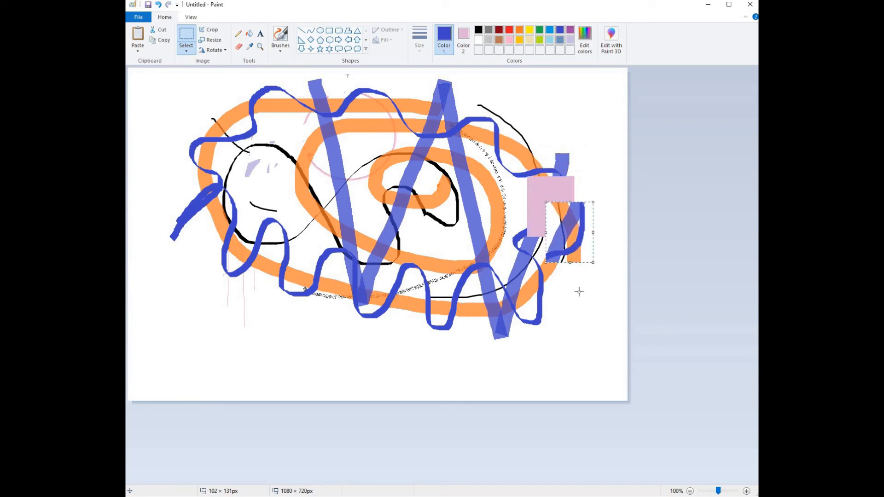
# Step: Paste a copy of the selection and place it beside the moved piece at the canvas's right edge
pyautogui.hotkey('ctrl', 'v')
pyautogui.moveTo(174, 112); pyautogui.dragTo(625, 233)
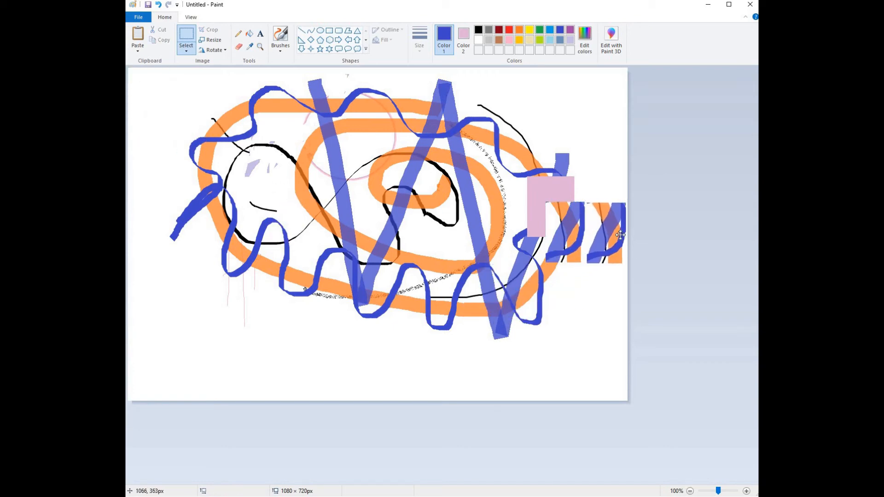
# Step: Select the wavy line's left end with Free-form selection and move it to the canvas's top-right corner
pyautogui.click(188, 46)
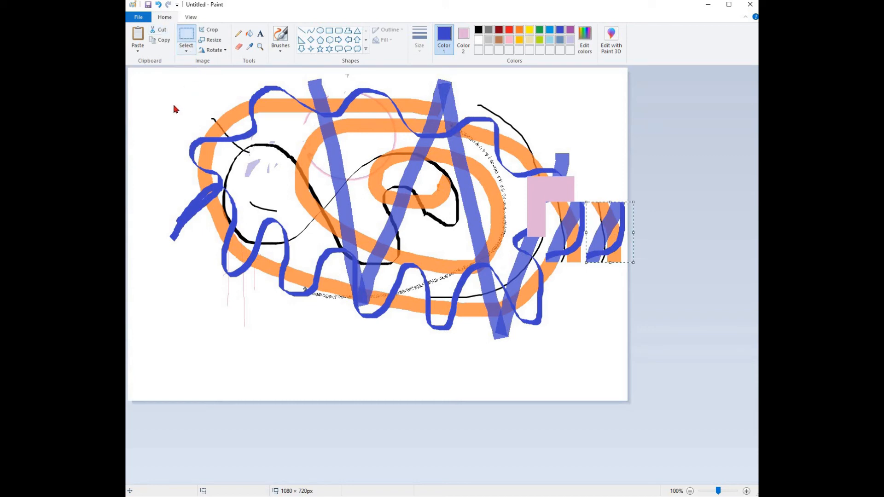
pyautogui.click(164, 82)
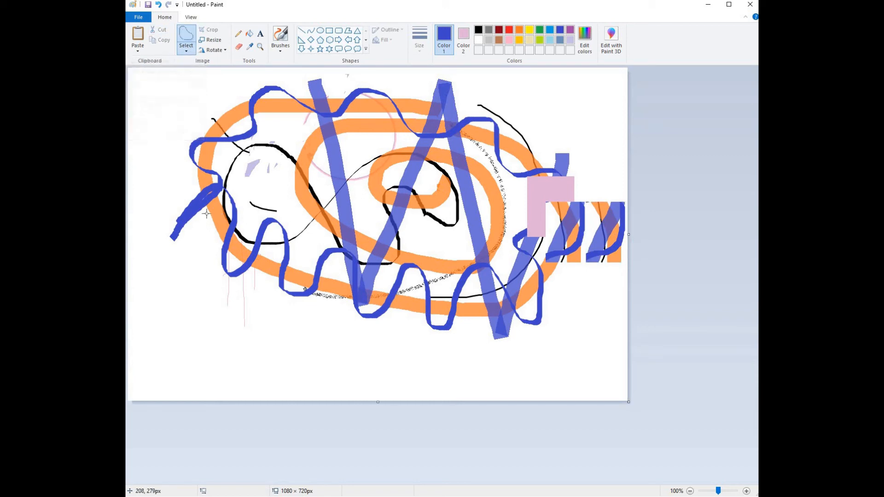
pyautogui.moveTo(177, 246)
pyautogui.mouseDown()
pyautogui.moveTo(168, 220)
pyautogui.moveTo(217, 179)
pyautogui.moveTo(234, 185)
pyautogui.moveTo(202, 223)
pyautogui.moveTo(191, 223)
pyautogui.moveTo(204, 261)
pyautogui.moveTo(299, 279)
pyautogui.moveTo(507, 191)
pyautogui.moveTo(563, 118)
pyautogui.mouseUp()
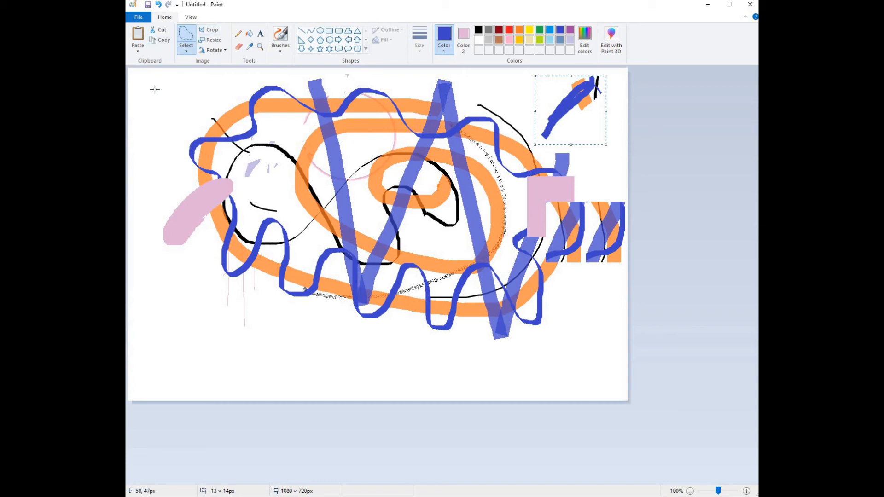
# Step: Paste a copy of the free-form piece and place it near the canvas's bottom-left corner
pyautogui.hotkey('ctrl', 'v')
pyautogui.moveTo(157, 91); pyautogui.dragTo(196, 321)
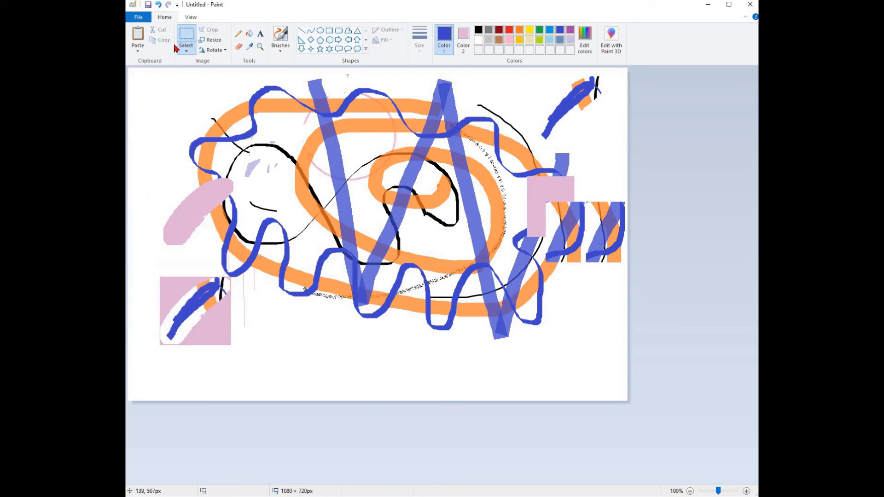
# Step: Rotate the pasted piece left 90° and flip it vertically
pyautogui.click(222, 53)
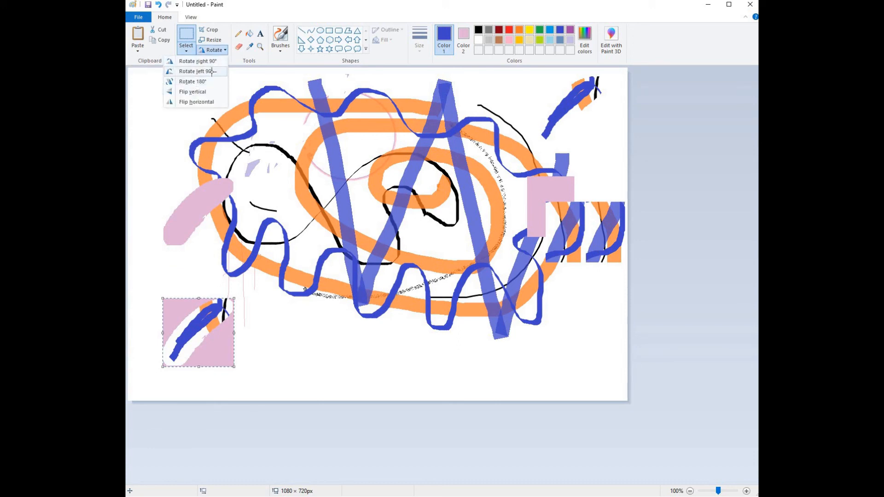
pyautogui.click(208, 72)
pyautogui.click(217, 50)
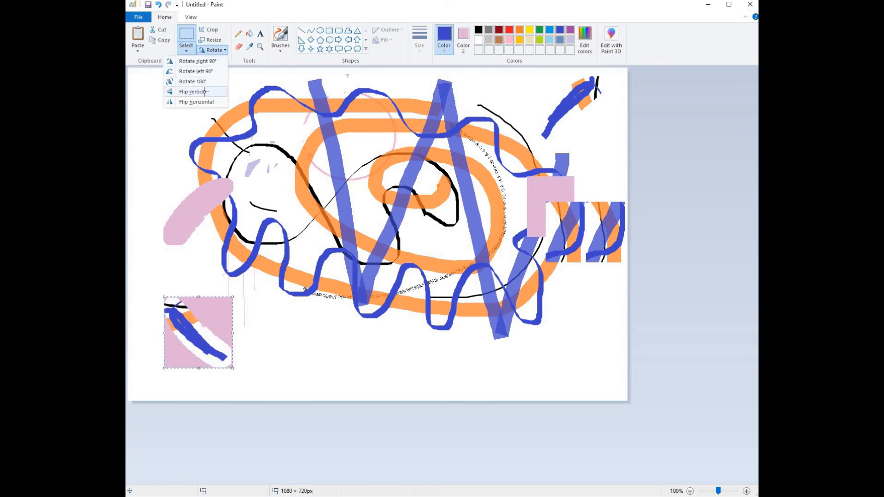
pyautogui.click(206, 93)
# Step: Confirm Resize and Skew at 100% and move the piece below the striped copies on the right
pyautogui.hotkey('ctrl', 'w')
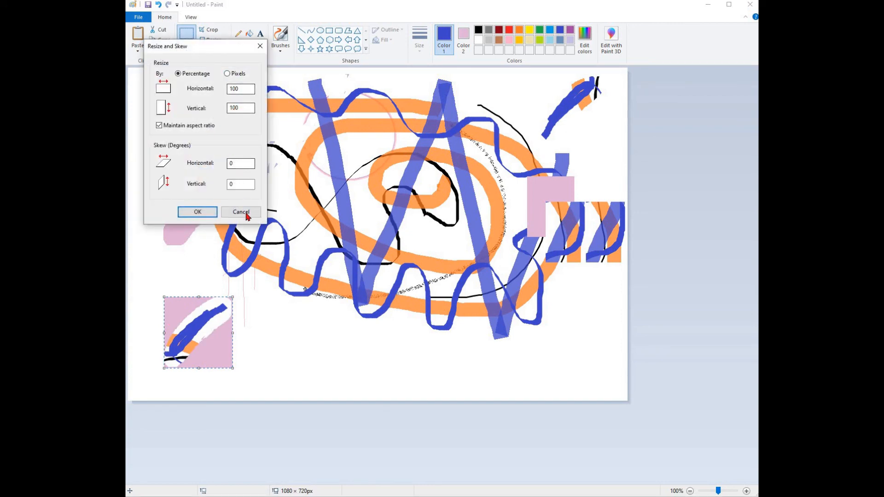
pyautogui.click(202, 211)
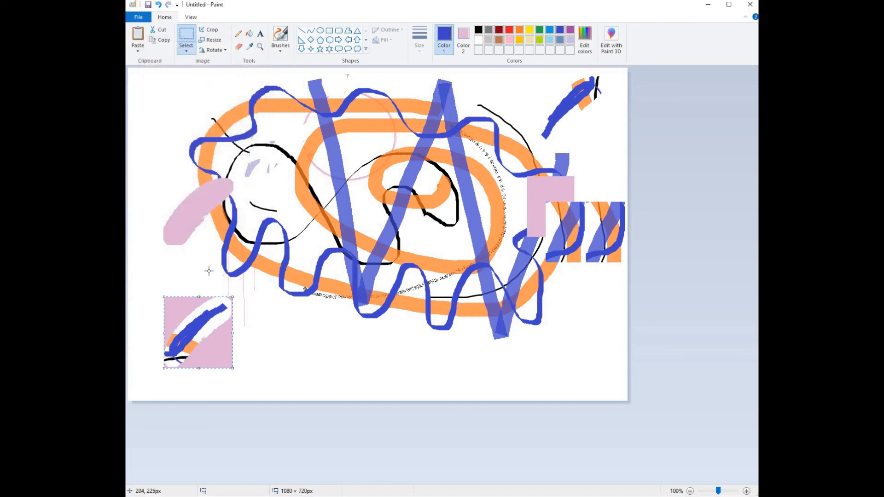
pyautogui.moveTo(206, 323); pyautogui.dragTo(593, 283)
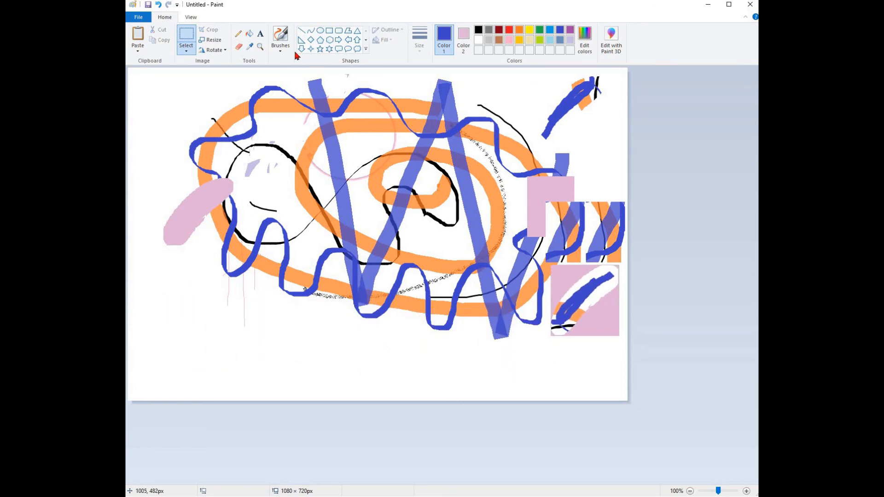
# Step: Draw a triangle about 225 × 157 px near the canvas's bottom-left corner
pyautogui.click(320, 31)
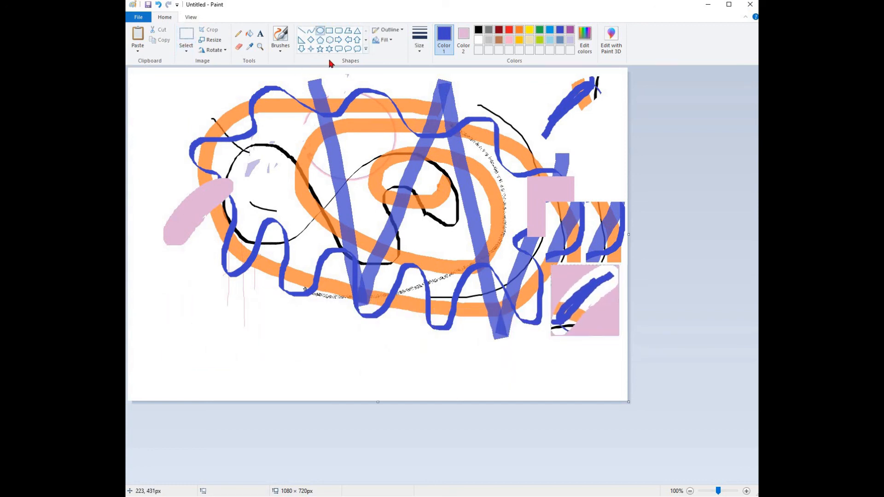
pyautogui.click(358, 31)
pyautogui.moveTo(159, 351); pyautogui.dragTo(262, 279)
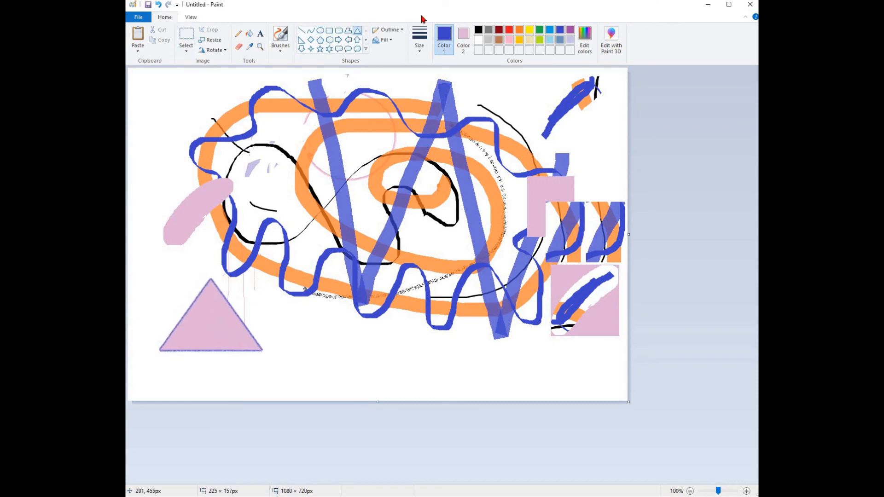
# Step: Set both the triangle's outline and fill colours to black
pyautogui.click(479, 32)
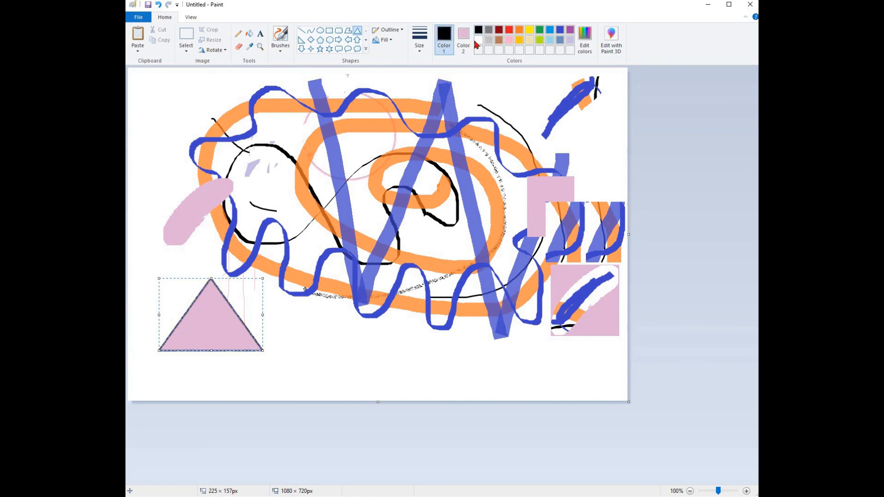
pyautogui.rightClick(461, 34)
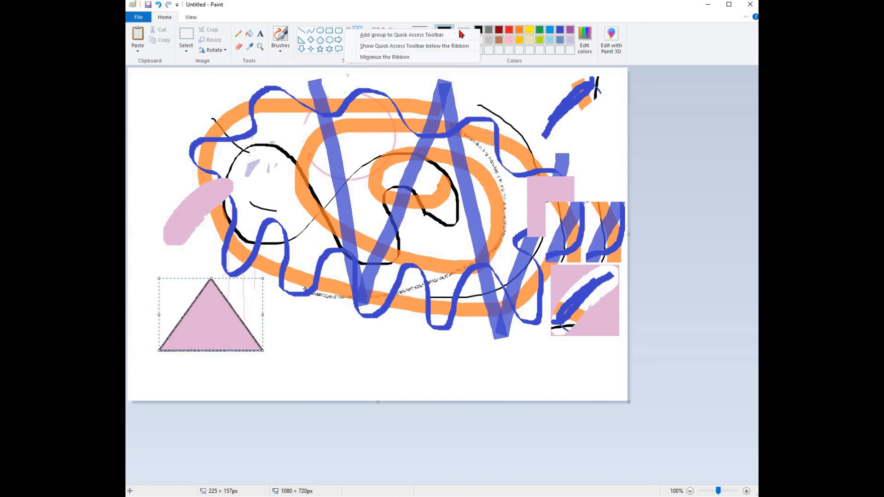
pyautogui.click(466, 30)
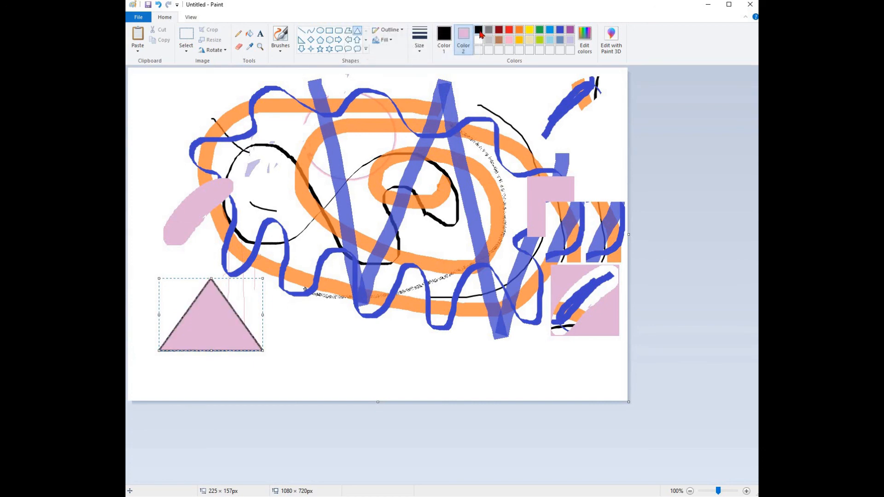
pyautogui.click(479, 31)
pyautogui.click(479, 31)
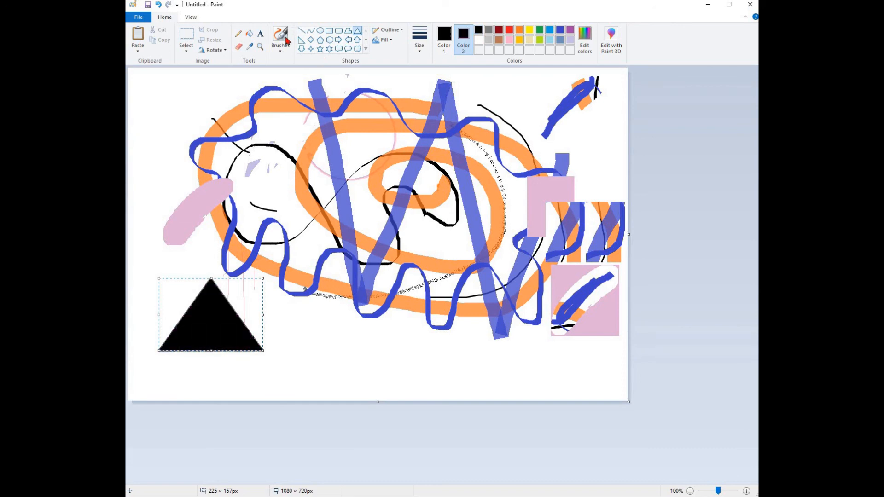
# Step: Choose the oil brush and paint a black curved stroke down from the triangle's bottom-right corner
pyautogui.click(280, 35)
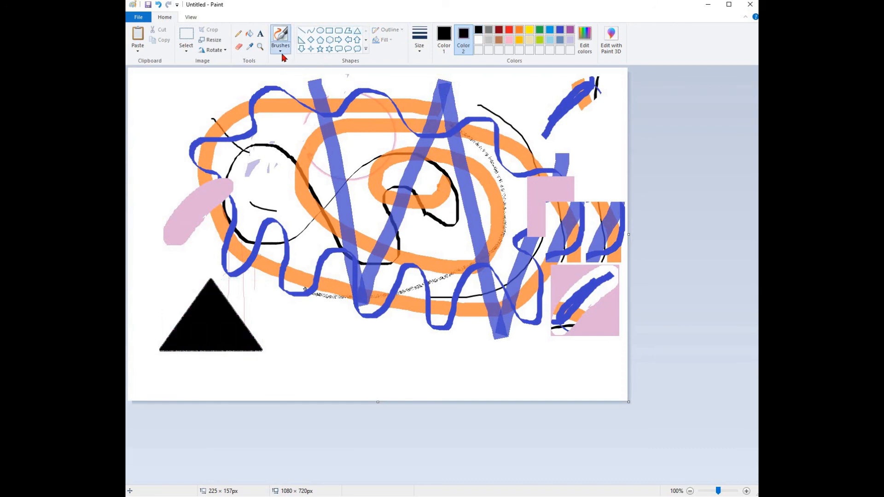
pyautogui.click(282, 52)
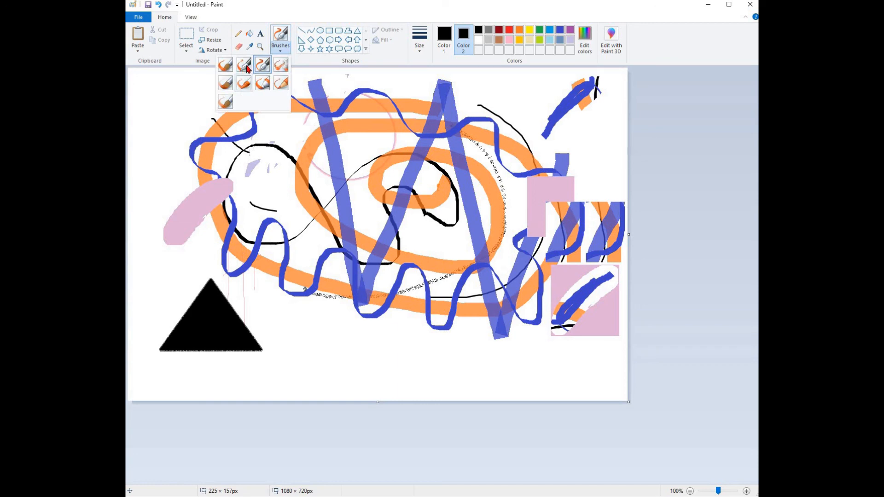
pyautogui.click(227, 86)
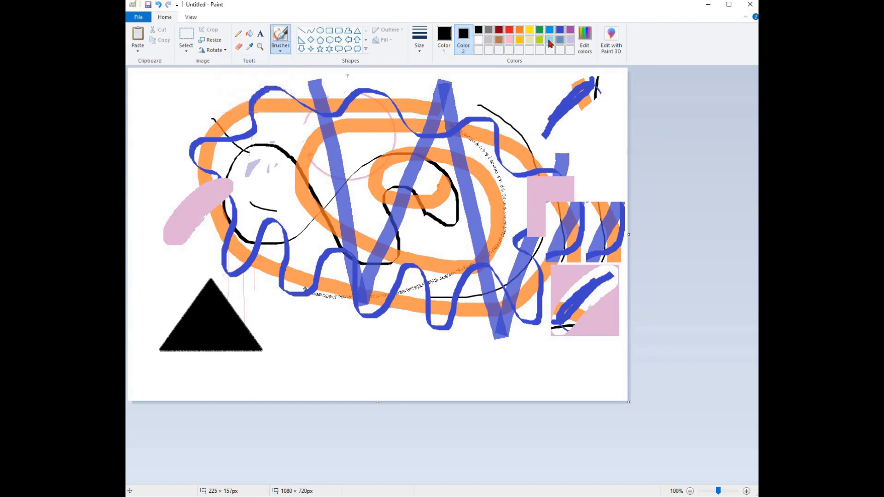
pyautogui.click(550, 40)
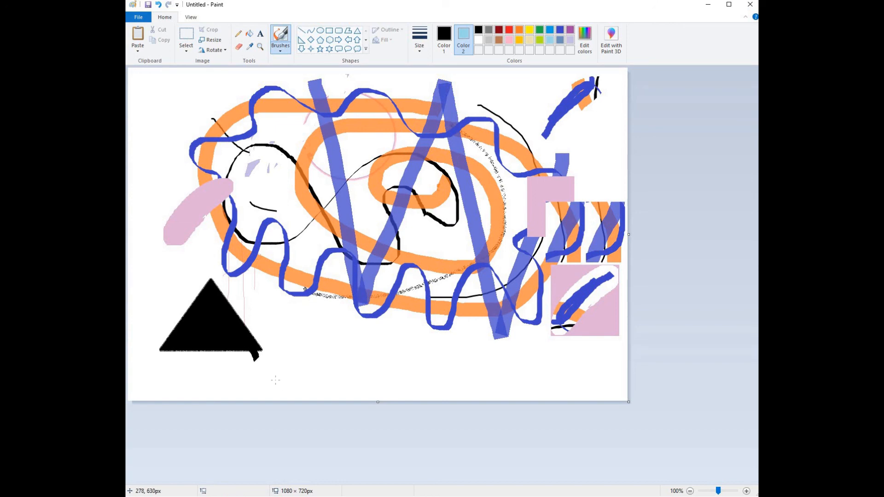
pyautogui.moveTo(257, 358); pyautogui.dragTo(276, 388)
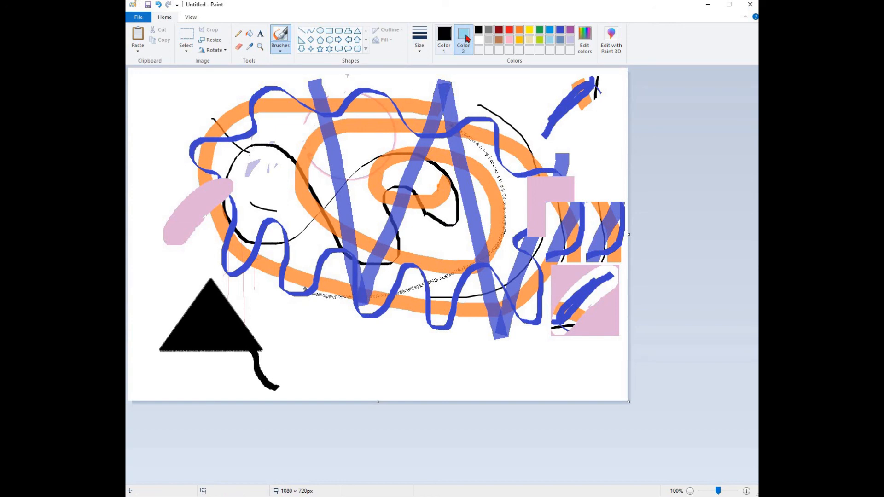
# Step: Switch the primary colour to light blue and paint a stroke diagonally across the triangle's lower-right part
pyautogui.click(444, 40)
pyautogui.click(550, 39)
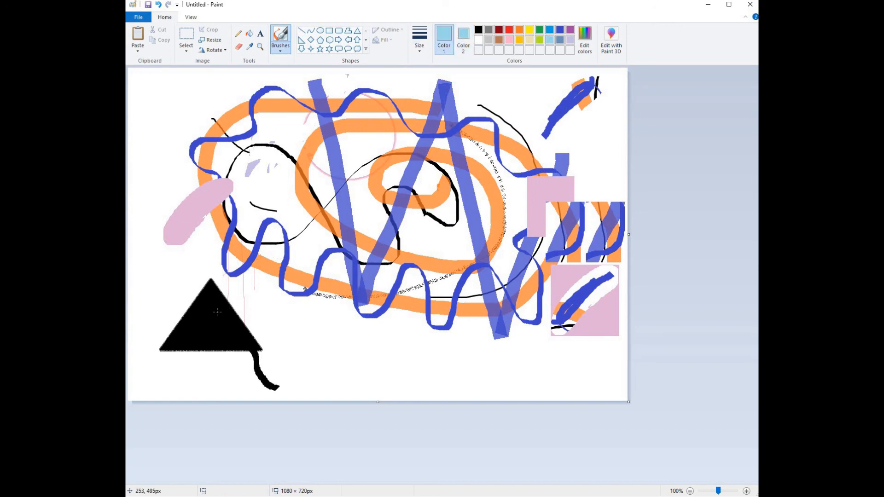
pyautogui.moveTo(217, 313)
pyautogui.mouseDown()
pyautogui.moveTo(263, 378)
pyautogui.moveTo(220, 332)
pyautogui.moveTo(239, 364)
pyautogui.moveTo(232, 347)
pyautogui.mouseUp()
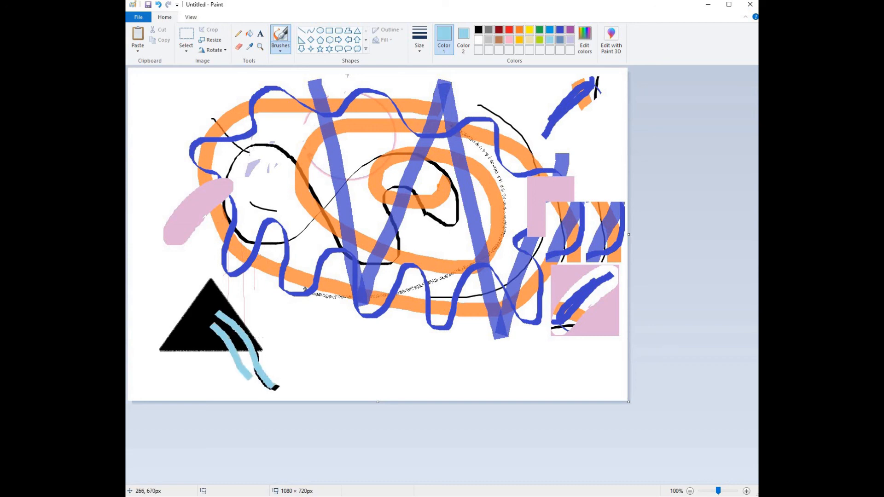